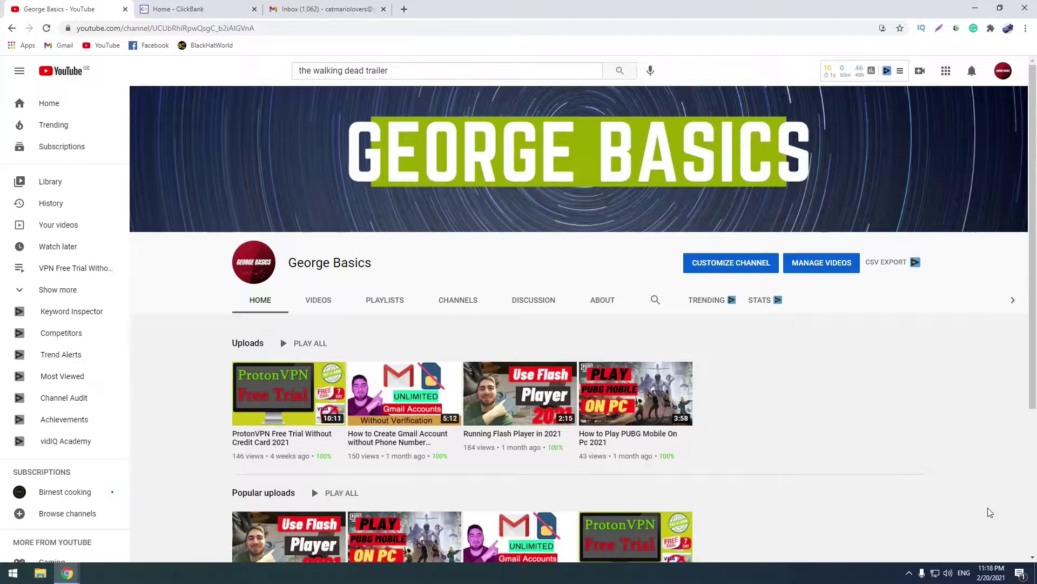
Open the ClickBank sign-up form and choose Georgian Republic as the country.
{"action": "key", "text": "ctrl+Tab"}
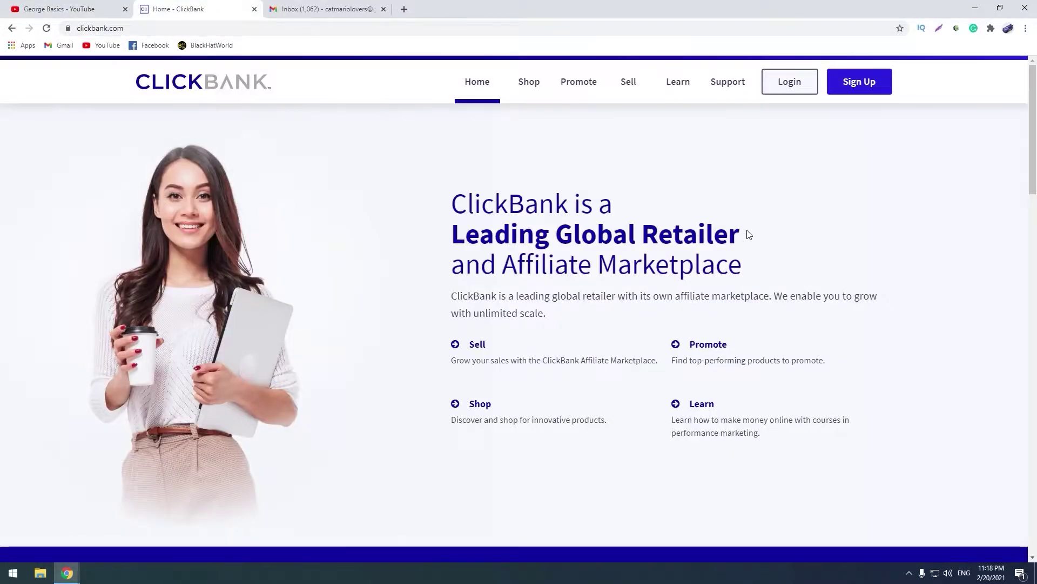
{"action": "left_click", "coordinate": [859, 81]}
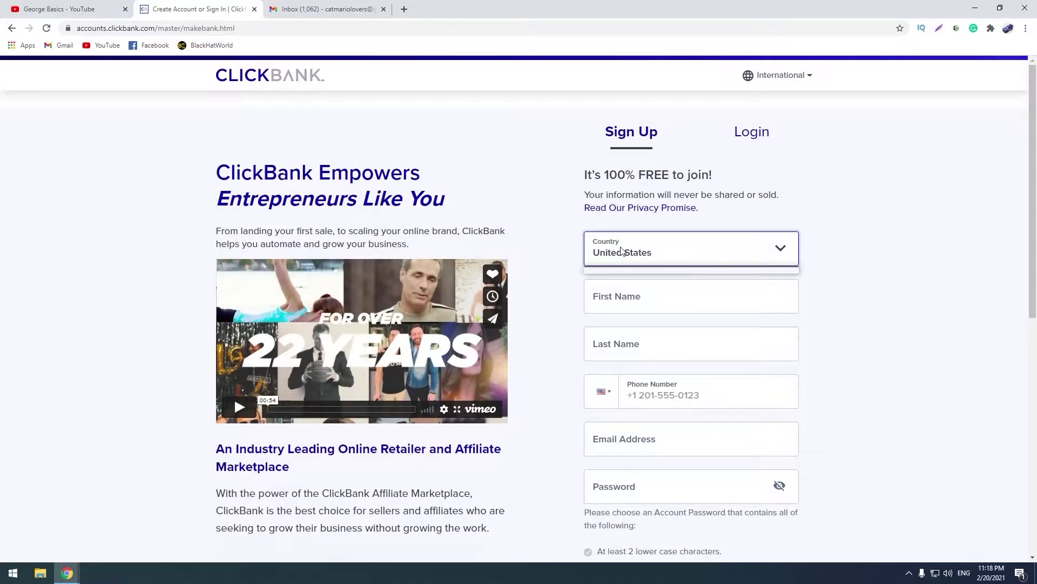
{"action": "left_click", "coordinate": [651, 260]}
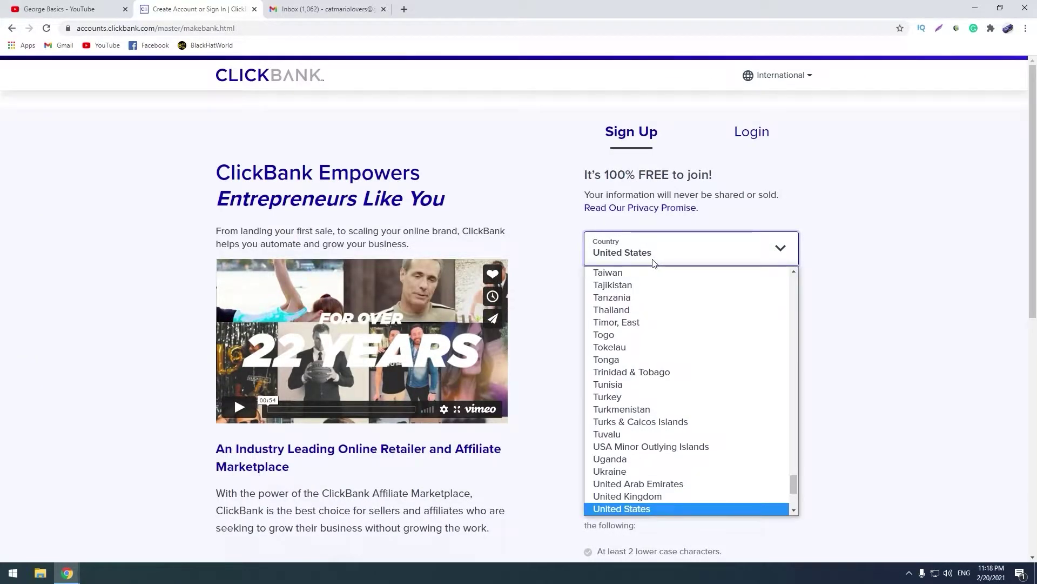
{"action": "type", "text": "ge"}
{"action": "key", "text": "Return"}
Autofill the first and last name and enter the phone number.
{"action": "left_click", "coordinate": [675, 312]}
{"action": "left_click", "coordinate": [616, 335]}
{"action": "scroll", "coordinate": [613, 204], "scroll_direction": "down", "scroll_amount": 2}
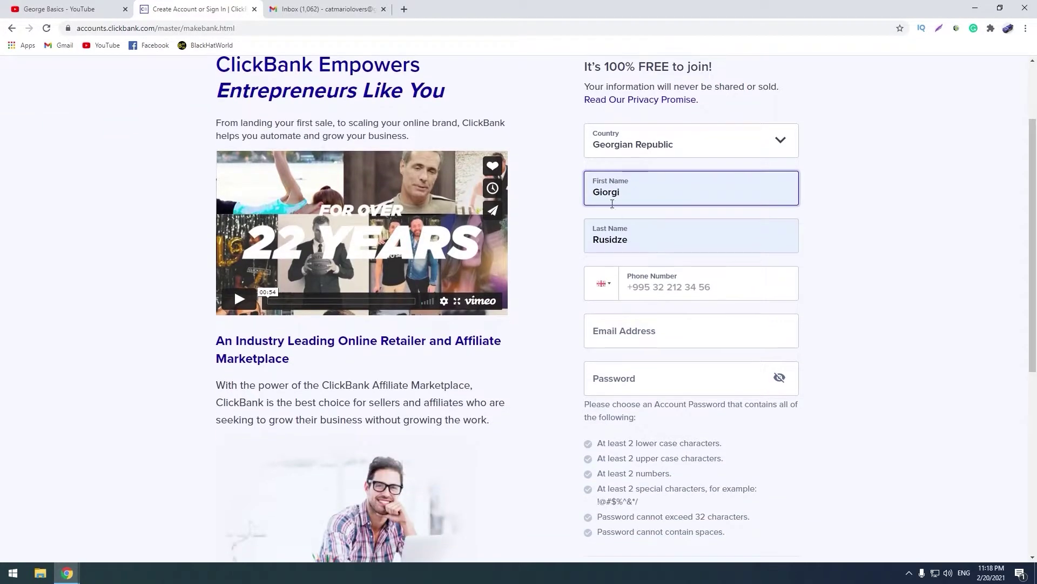
{"action": "left_click", "coordinate": [701, 302]}
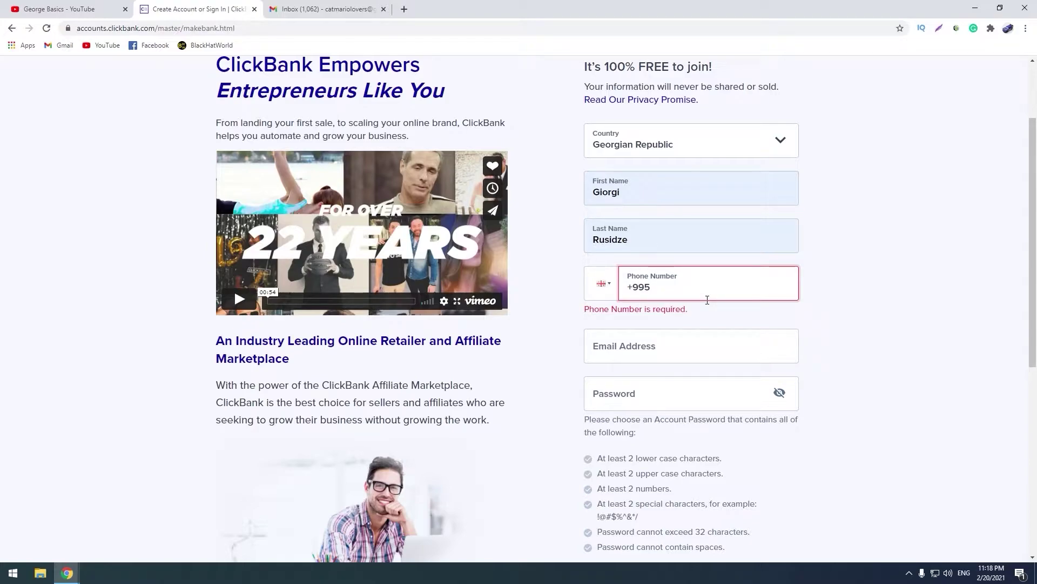
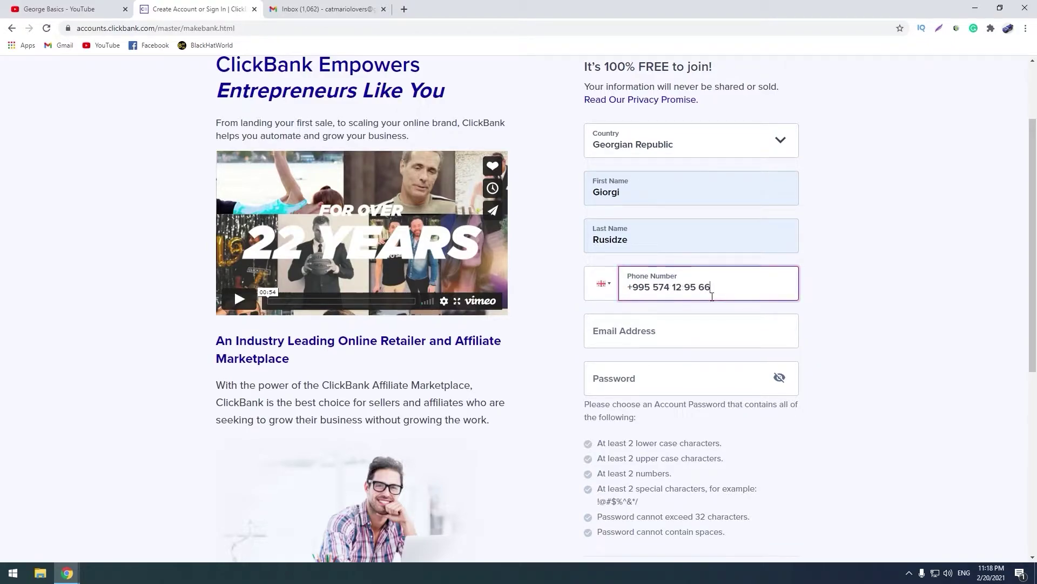
Enter the e-mail address and type a strong account password.
{"action": "left_click", "coordinate": [599, 334]}
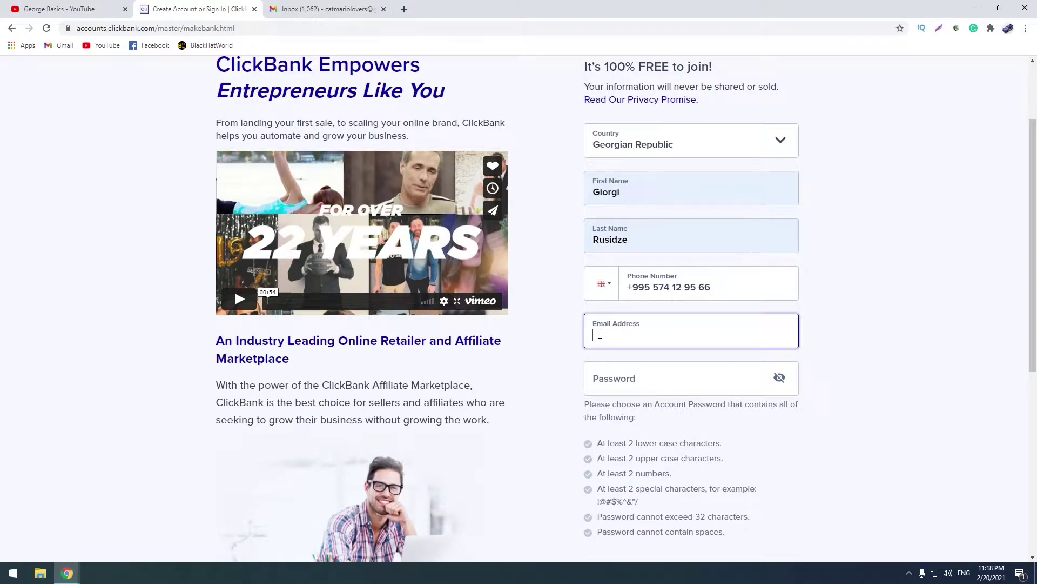
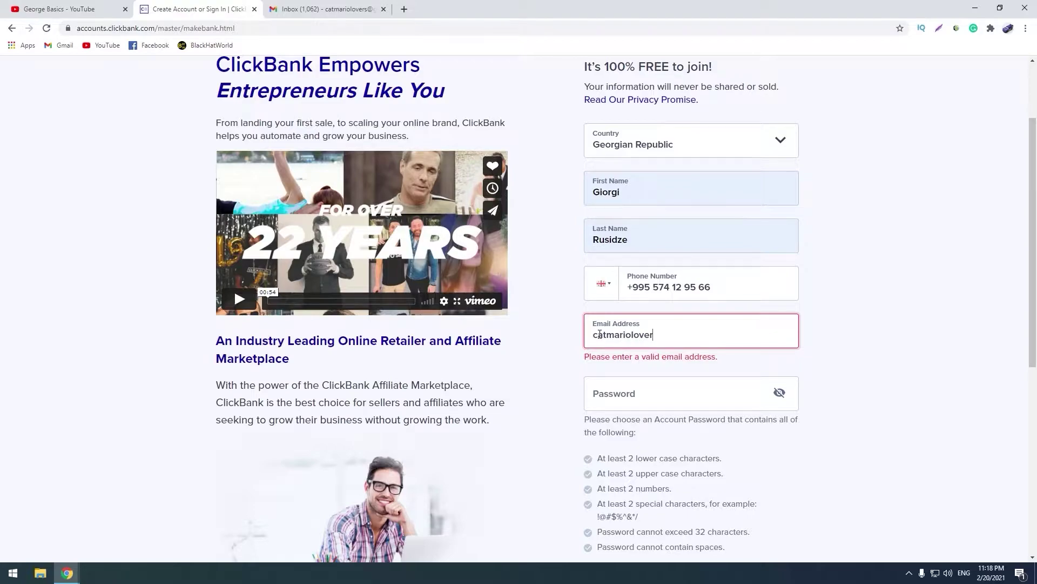
{"action": "key", "text": "Tab"}
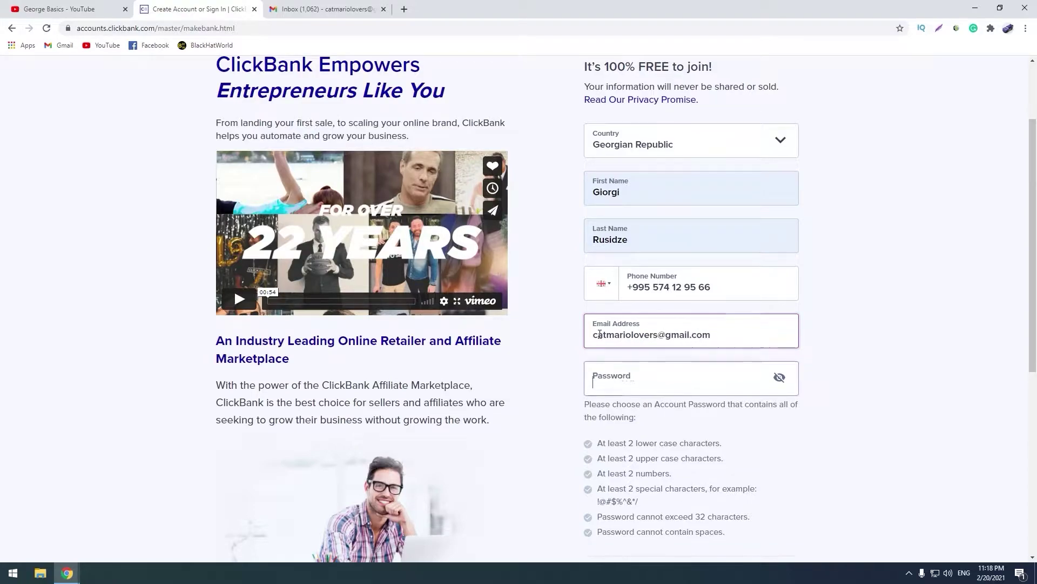
{"action": "scroll", "coordinate": [706, 335], "scroll_direction": "down", "scroll_amount": 2}
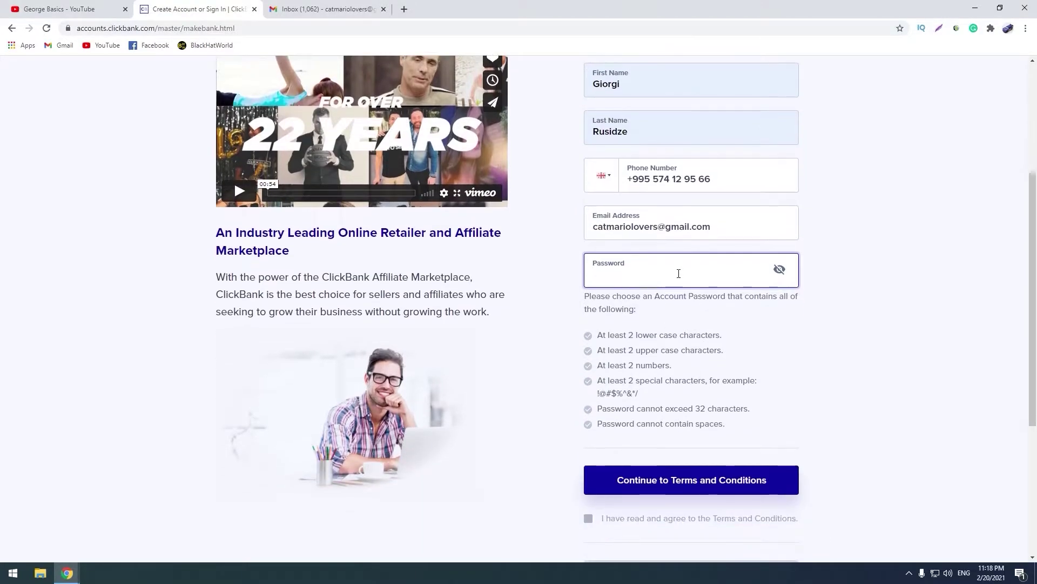
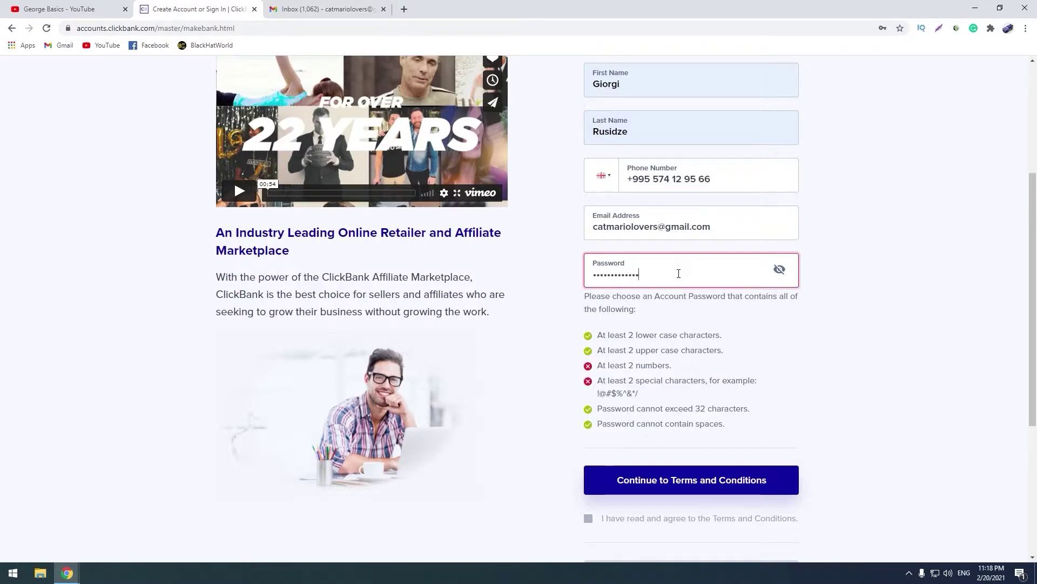
Read the Terms and Conditions to the end, accept them, and join ClickBank.
{"action": "scroll", "coordinate": [670, 294], "scroll_direction": "down", "scroll_amount": 2}
{"action": "left_click", "coordinate": [644, 387]}
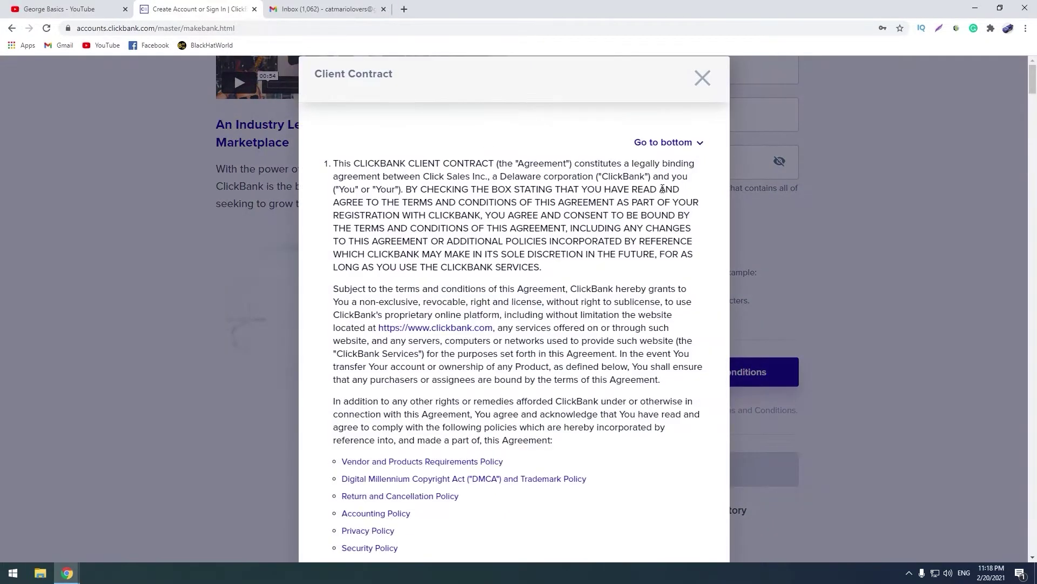
{"action": "scroll", "coordinate": [590, 260], "scroll_direction": "down", "scroll_amount": 10}
{"action": "scroll", "coordinate": [590, 260], "scroll_direction": "down", "scroll_amount": 20}
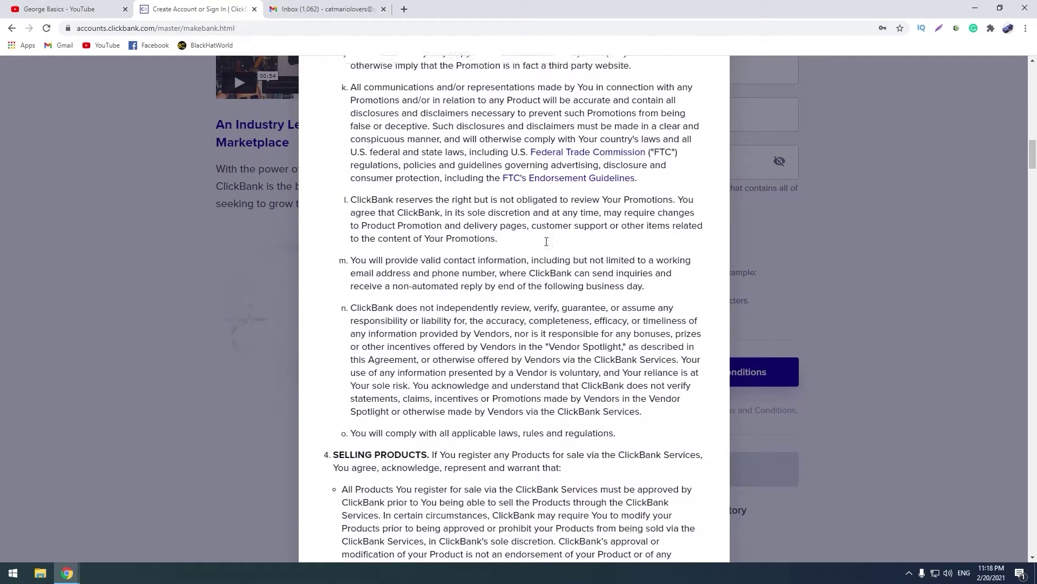
{"action": "scroll", "coordinate": [487, 375], "scroll_direction": "down", "scroll_amount": 20}
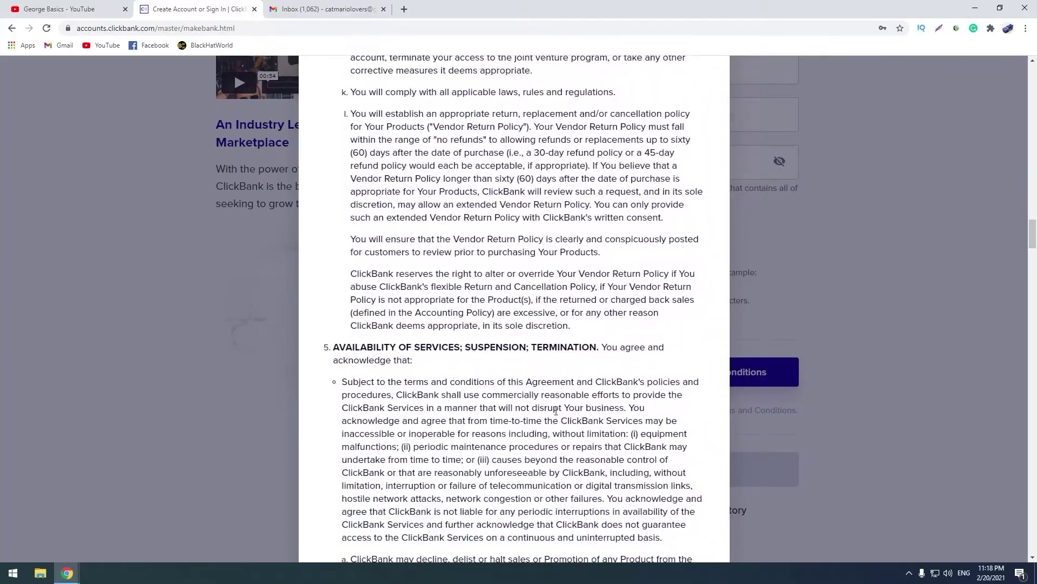
{"action": "scroll", "coordinate": [645, 347], "scroll_direction": "down", "scroll_amount": 20}
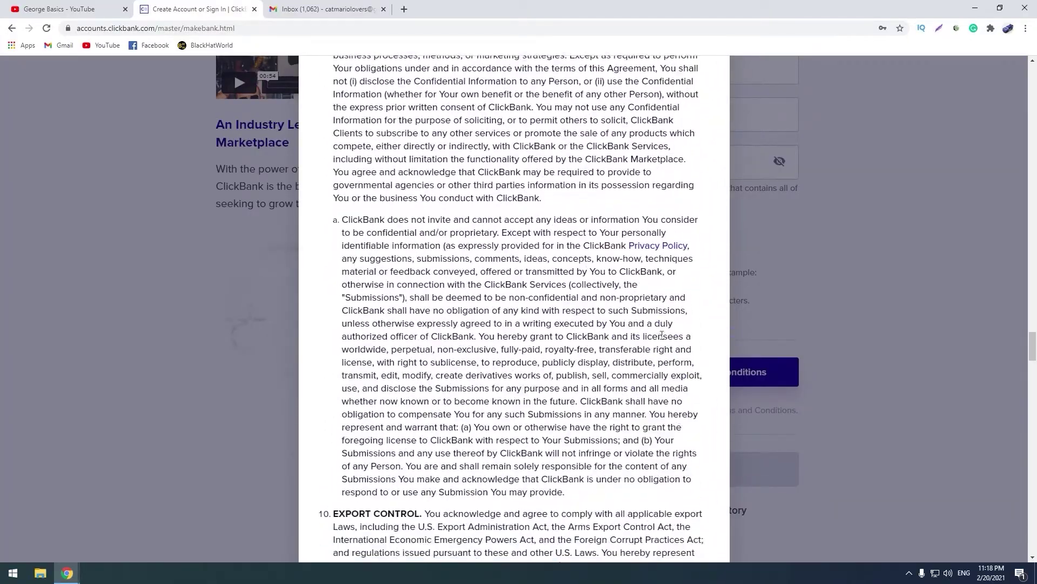
{"action": "scroll", "coordinate": [620, 333], "scroll_direction": "down", "scroll_amount": 20}
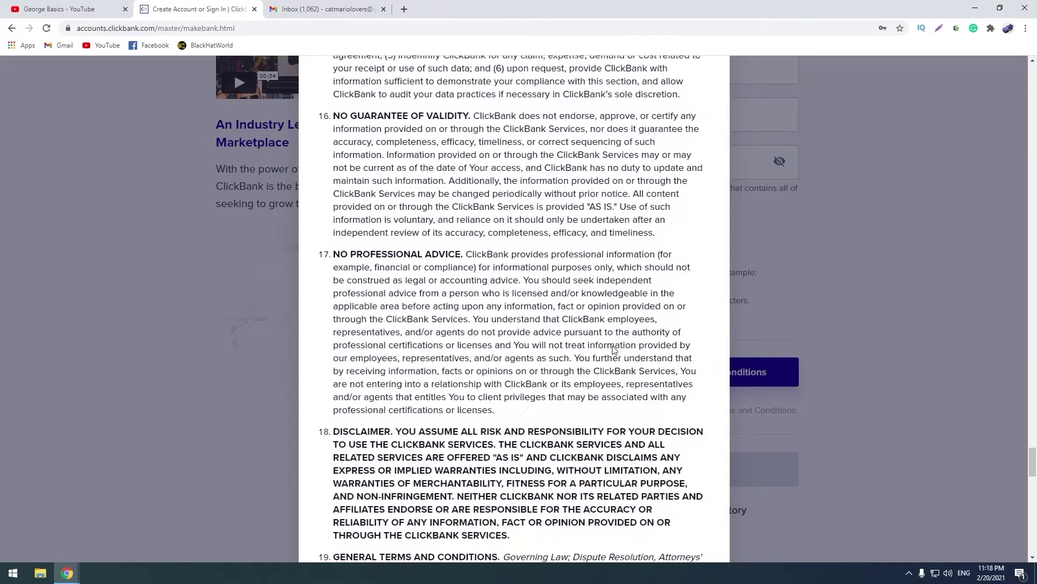
{"action": "scroll", "coordinate": [551, 363], "scroll_direction": "down", "scroll_amount": 15}
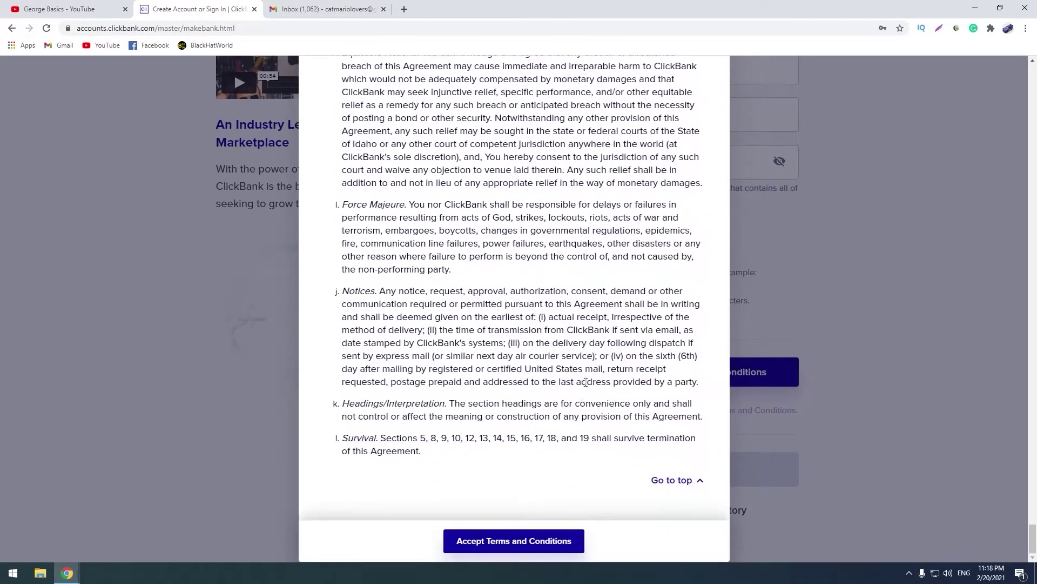
{"action": "left_click", "coordinate": [508, 540]}
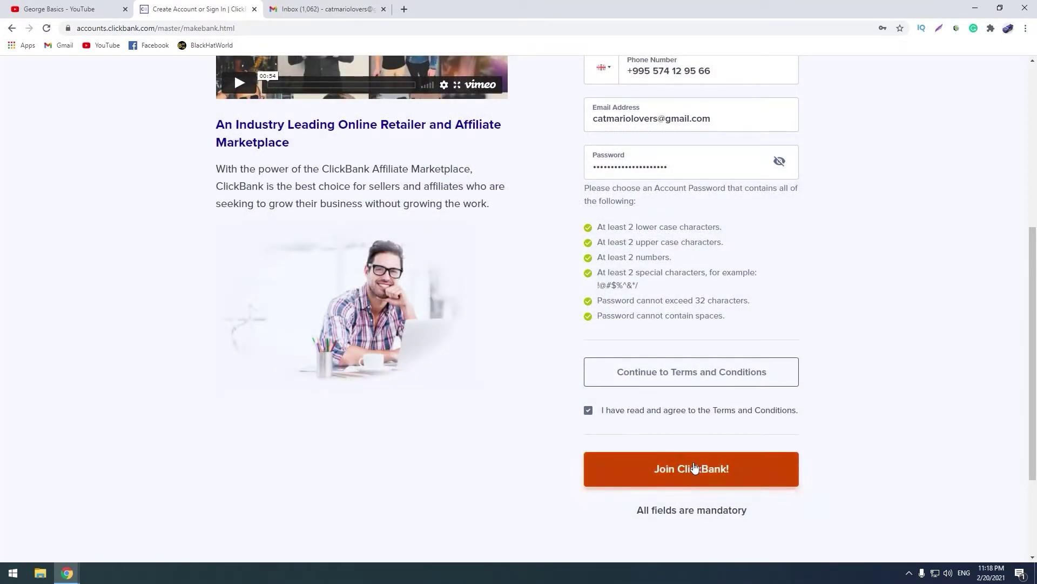
{"action": "left_click", "coordinate": [695, 468]}
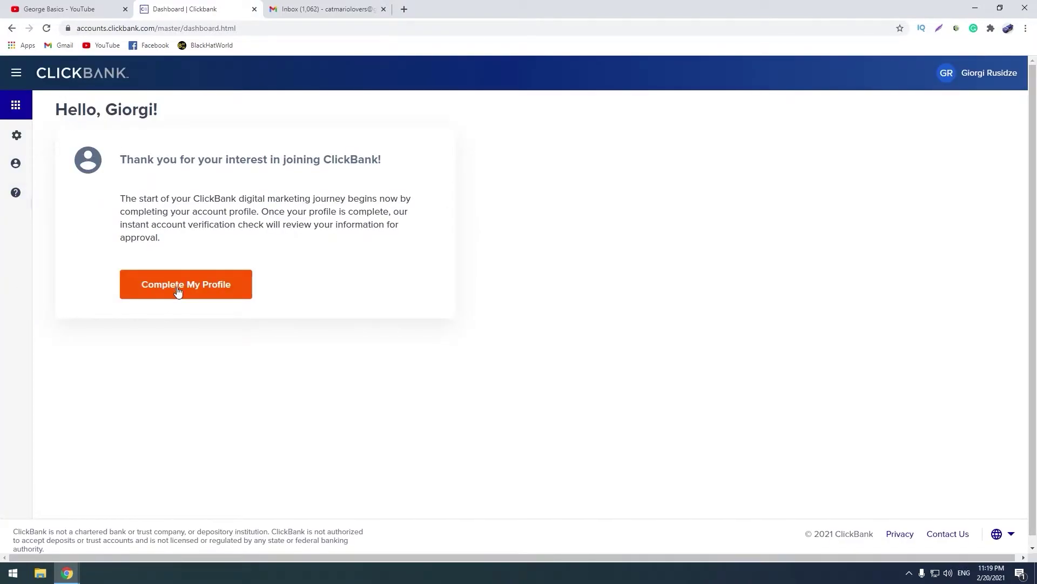
Open the profile form, autofill the address details and choose the state or region.
{"action": "left_click", "coordinate": [170, 293]}
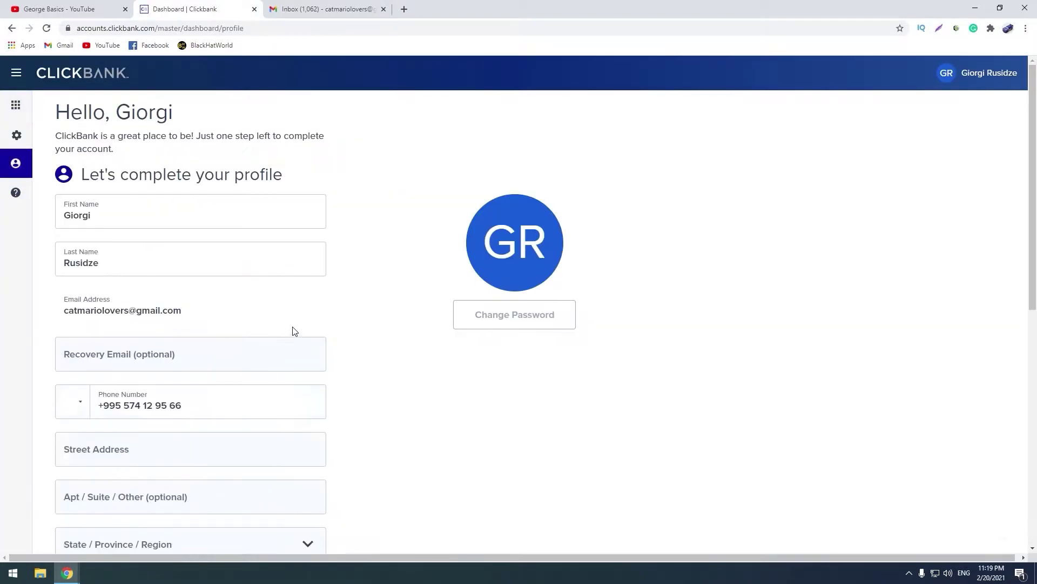
{"action": "scroll", "coordinate": [206, 341], "scroll_direction": "down", "scroll_amount": 3}
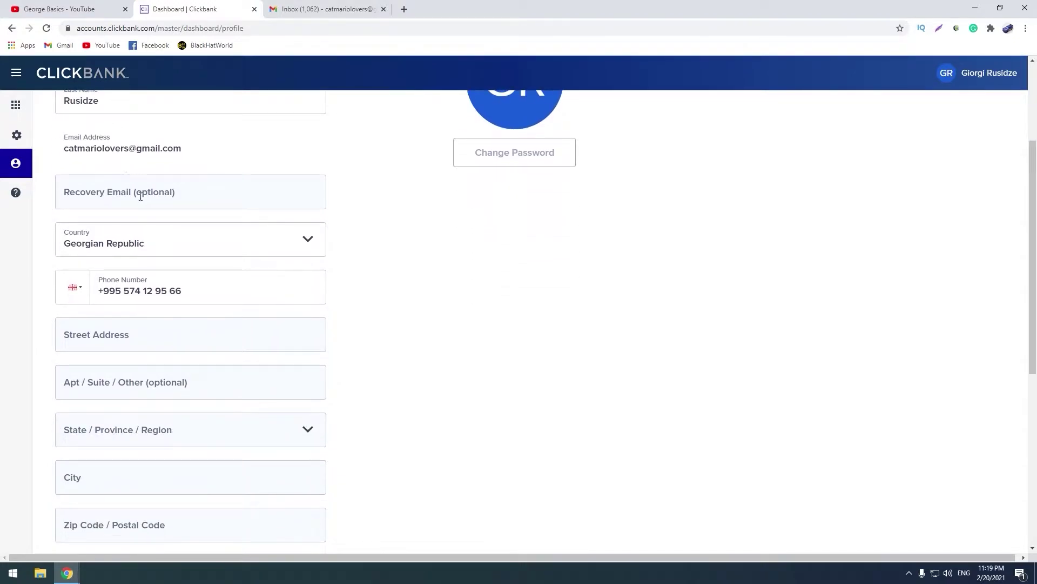
{"action": "left_click", "coordinate": [109, 198]}
{"action": "left_click", "coordinate": [99, 233]}
{"action": "scroll", "coordinate": [143, 238], "scroll_direction": "down", "scroll_amount": 1}
{"action": "scroll", "coordinate": [76, 224], "scroll_direction": "down", "scroll_amount": 2}
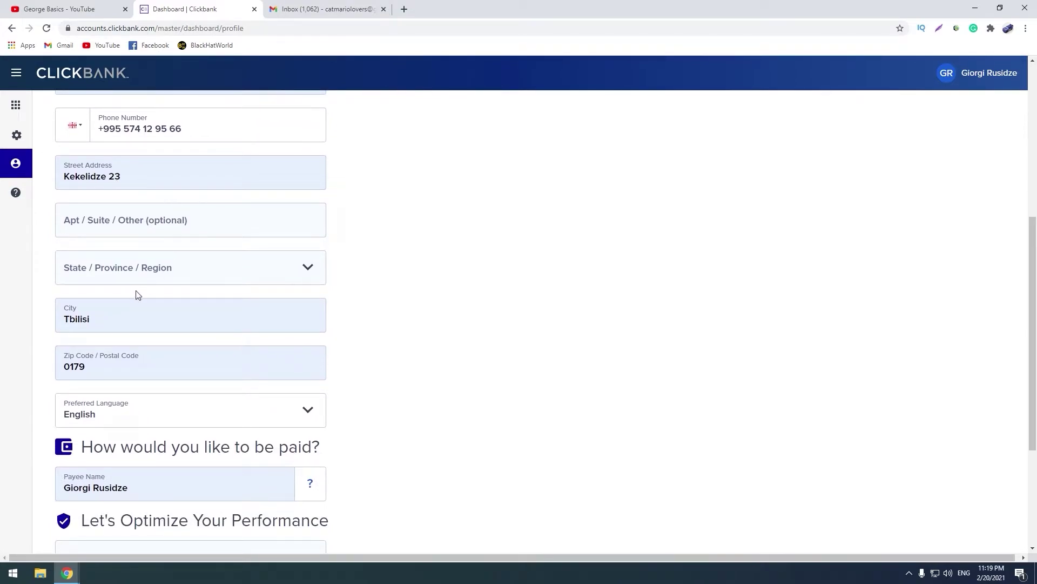
{"action": "left_click", "coordinate": [125, 268]}
{"action": "left_click", "coordinate": [100, 429]}
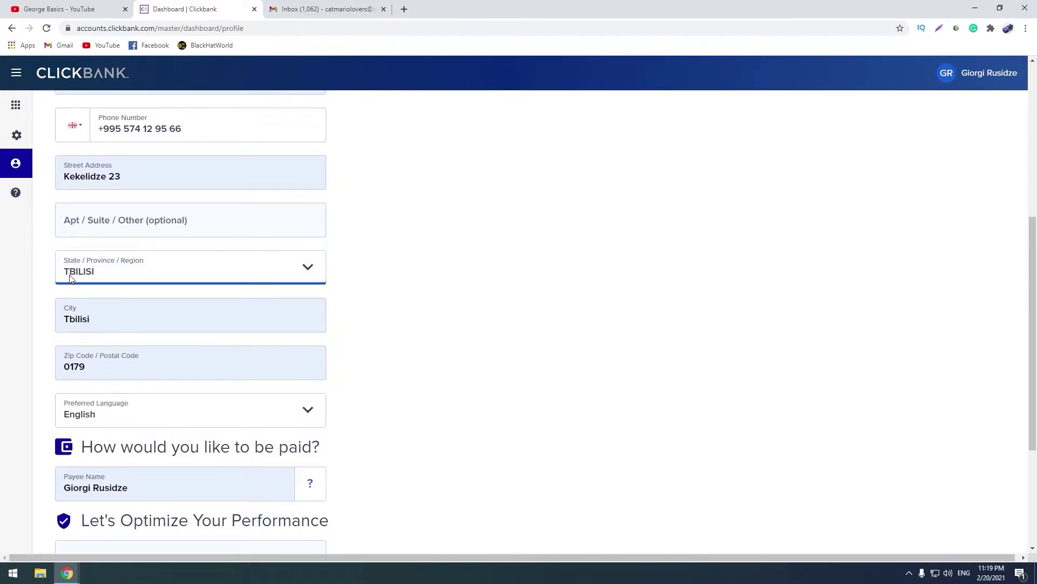
{"action": "scroll", "coordinate": [111, 264], "scroll_direction": "down", "scroll_amount": 2}
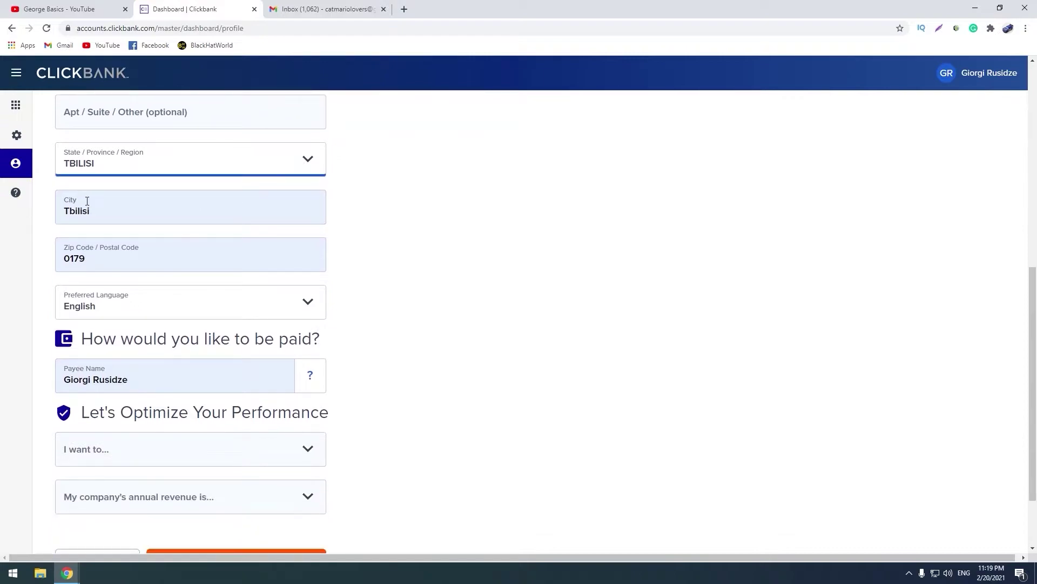
{"action": "scroll", "coordinate": [87, 264], "scroll_direction": "down", "scroll_amount": 2}
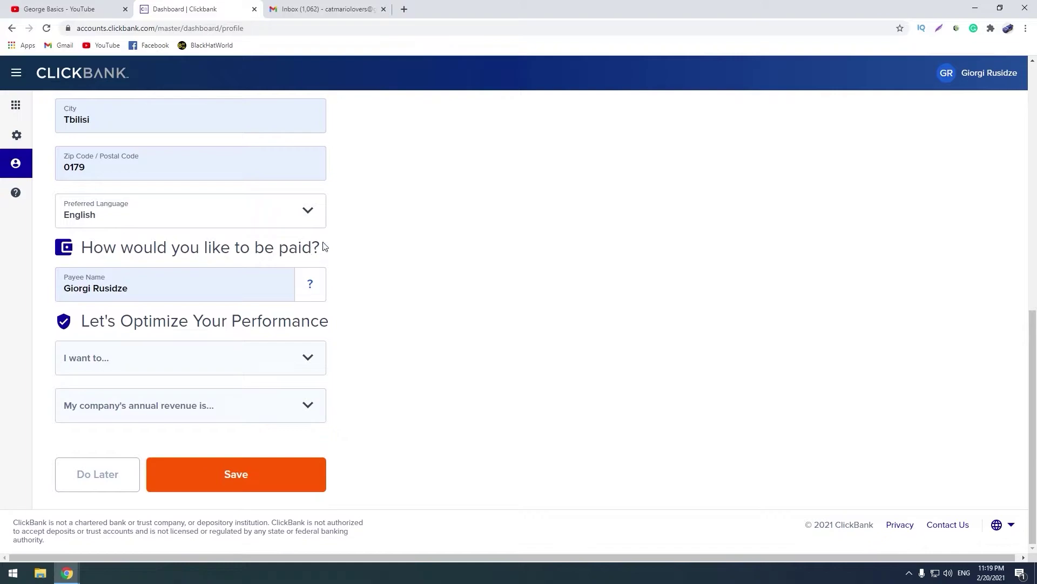
{"action": "left_click_drag", "start_coordinate": [325, 247], "coordinate": [190, 249]}
{"action": "left_click", "coordinate": [142, 261]}
Set 'Promote products as an affiliate' with $0 - $25K revenue, save, and skip Spark.
{"action": "left_click", "coordinate": [218, 360]}
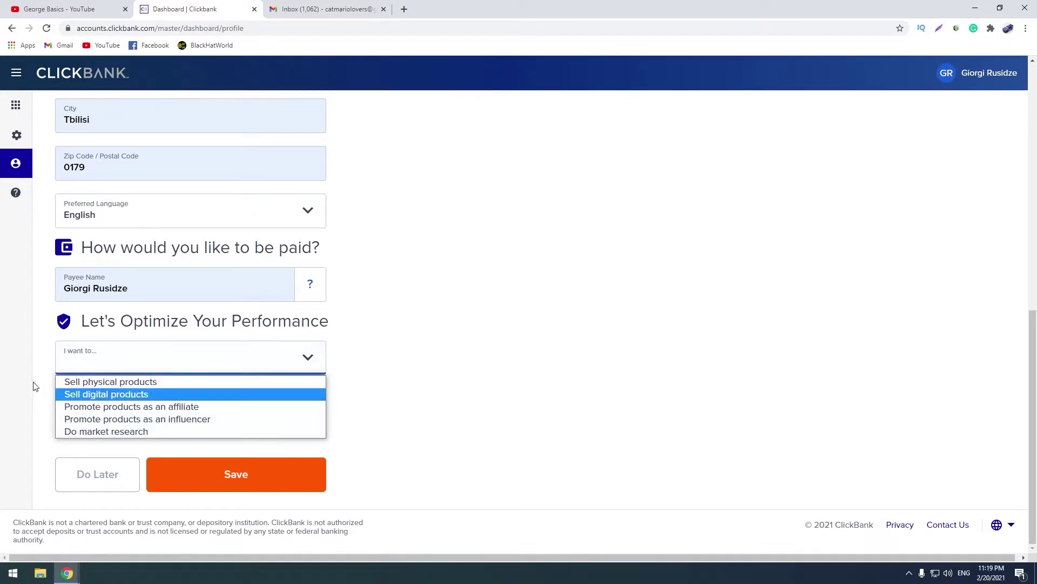
{"action": "left_click", "coordinate": [131, 411]}
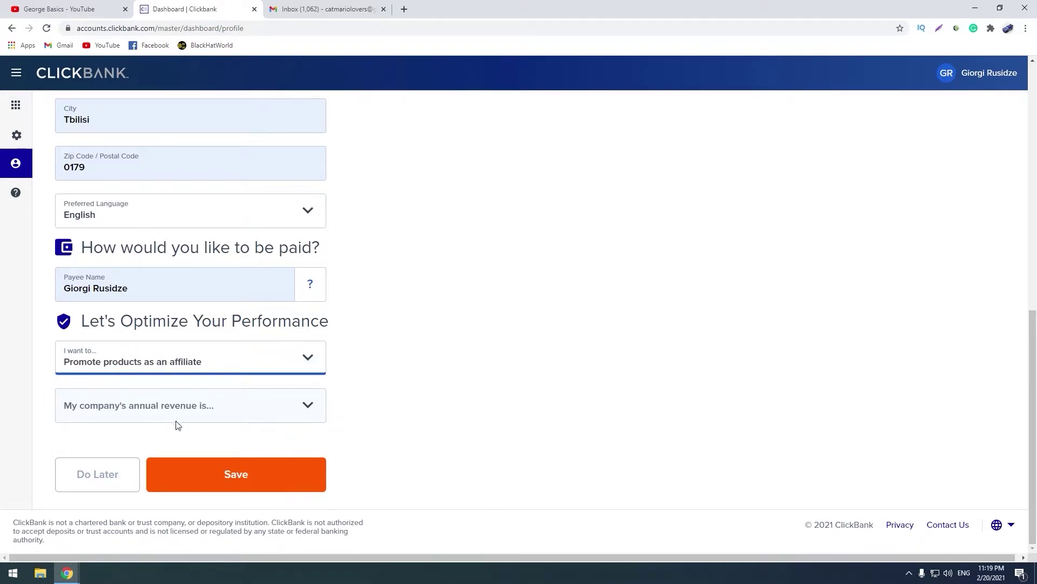
{"action": "left_click", "coordinate": [200, 414]}
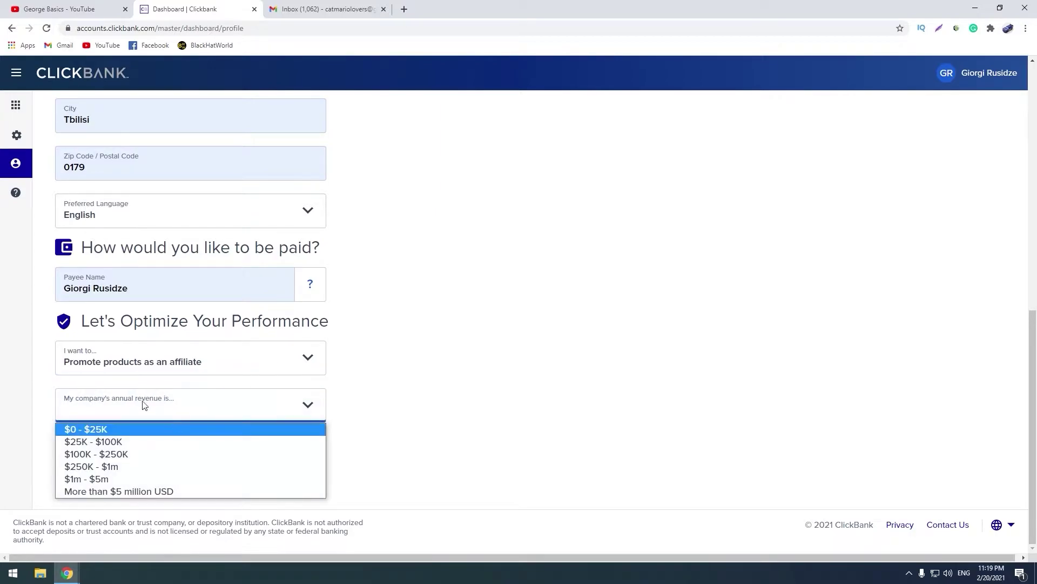
{"action": "left_click", "coordinate": [98, 429]}
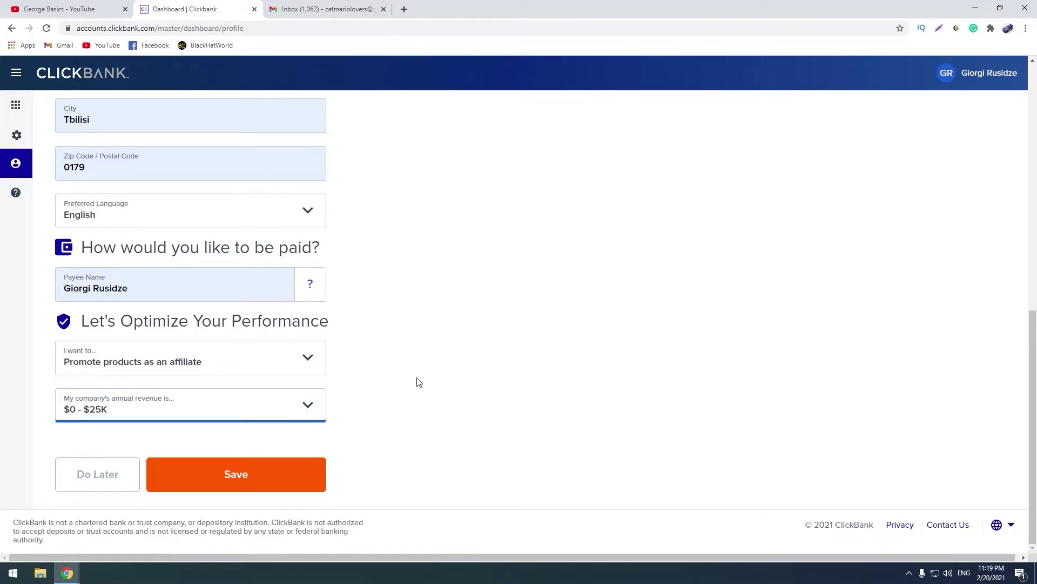
{"action": "left_click", "coordinate": [259, 484]}
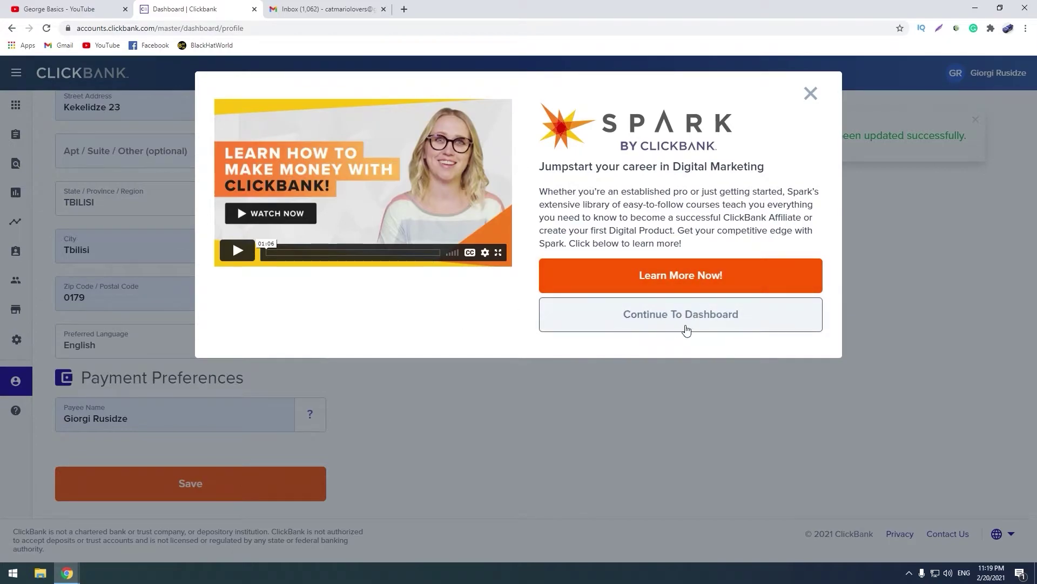
{"action": "left_click", "coordinate": [685, 326]}
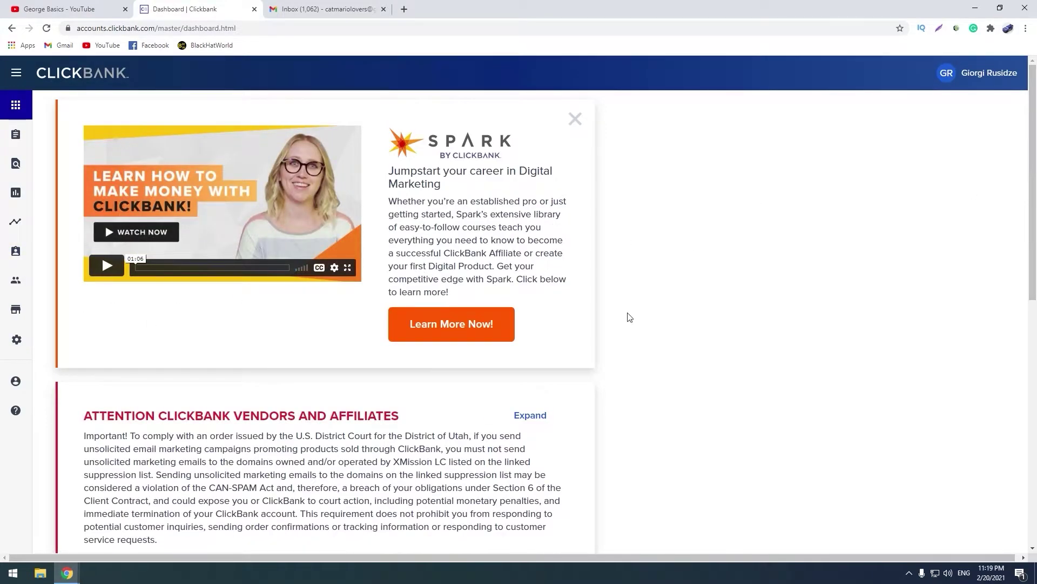
{"action": "scroll", "coordinate": [579, 329], "scroll_direction": "down", "scroll_amount": 4}
{"action": "scroll", "coordinate": [92, 319], "scroll_direction": "up", "scroll_amount": 2}
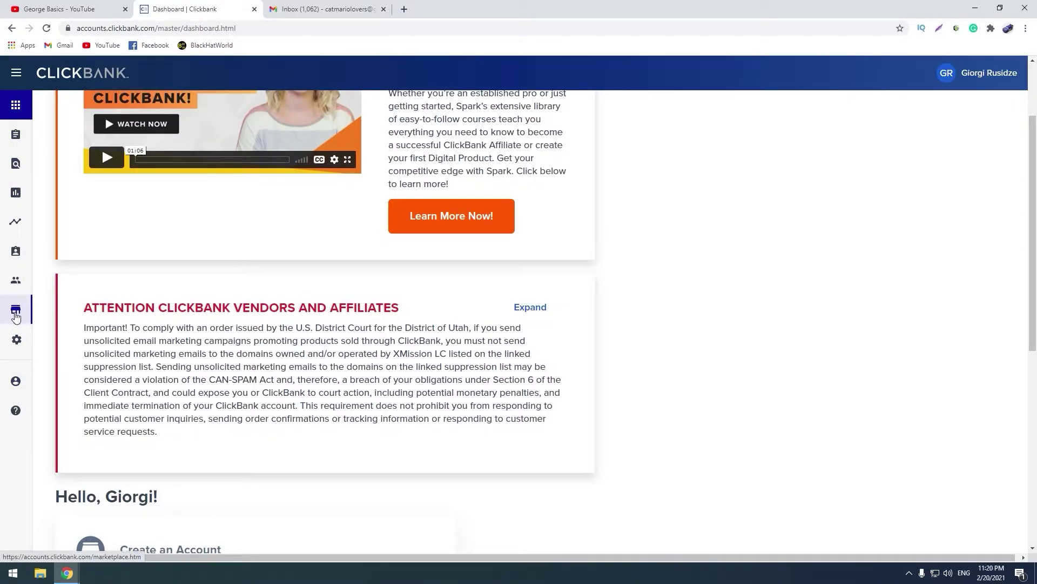
Open the Marketplace and browse the 1040 HEALTH & FITNESS category listings.
{"action": "left_click", "coordinate": [15, 316]}
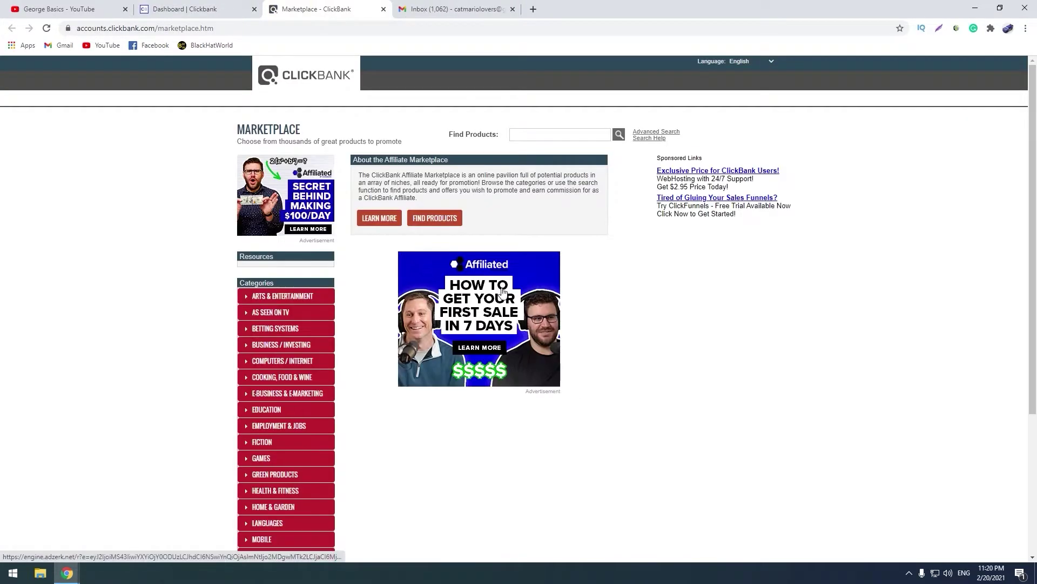
{"action": "scroll", "coordinate": [568, 243], "scroll_direction": "down", "scroll_amount": 4}
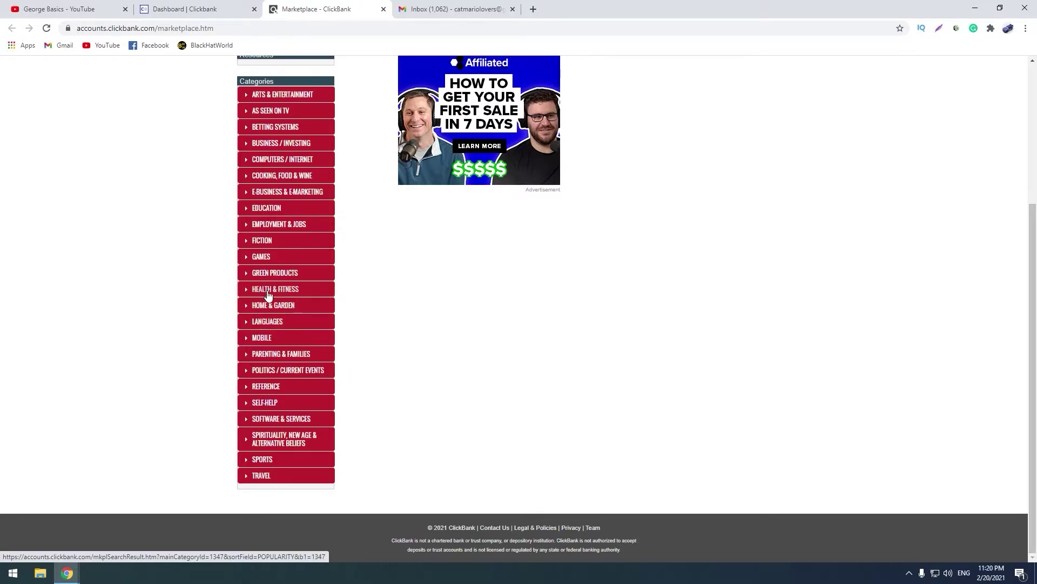
{"action": "left_click", "coordinate": [287, 294]}
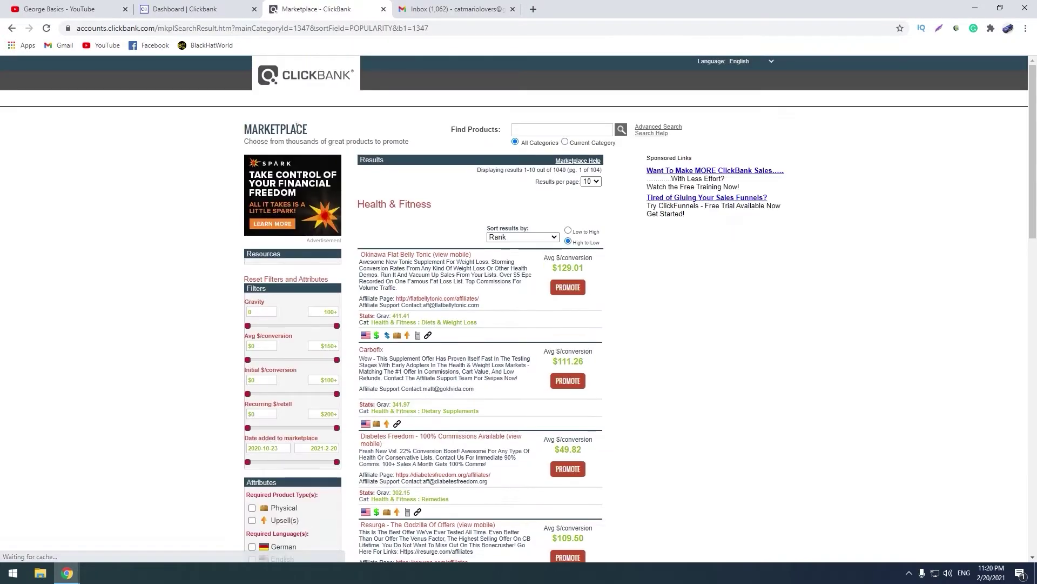
{"action": "scroll", "coordinate": [432, 122], "scroll_direction": "down", "scroll_amount": 4}
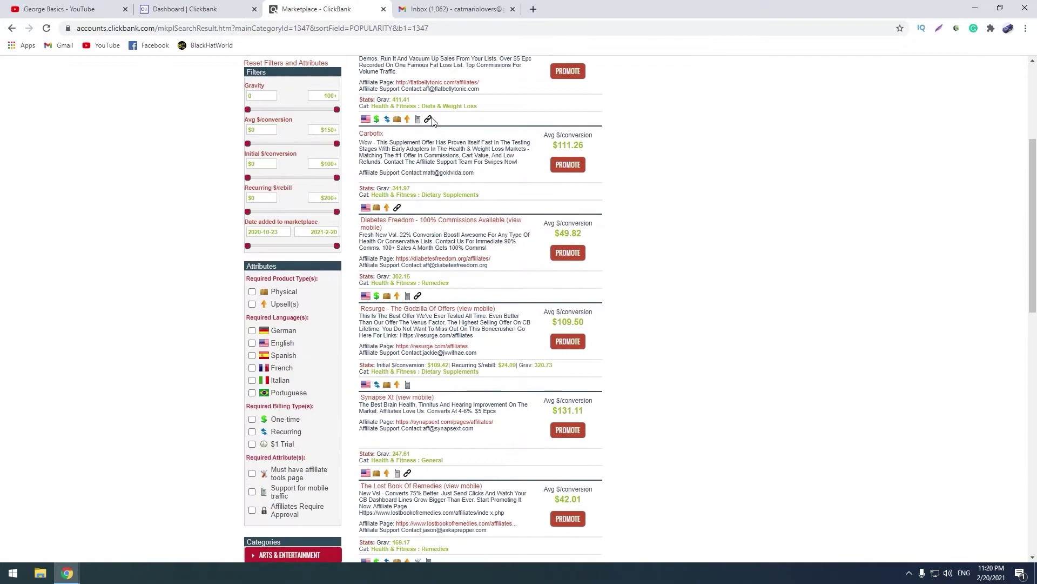
{"action": "scroll", "coordinate": [449, 129], "scroll_direction": "down", "scroll_amount": 3}
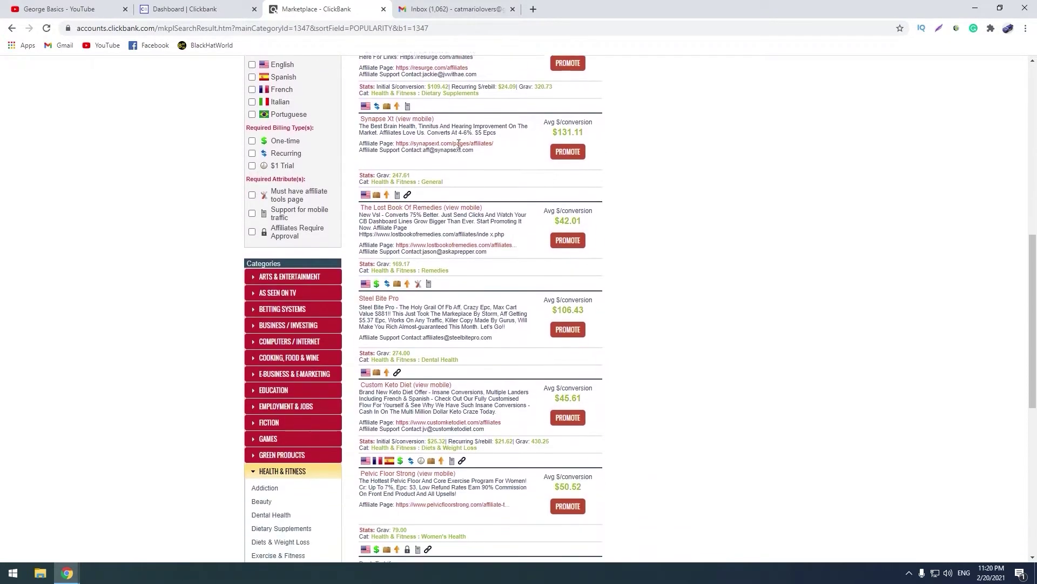
{"action": "scroll", "coordinate": [459, 144], "scroll_direction": "down", "scroll_amount": 6}
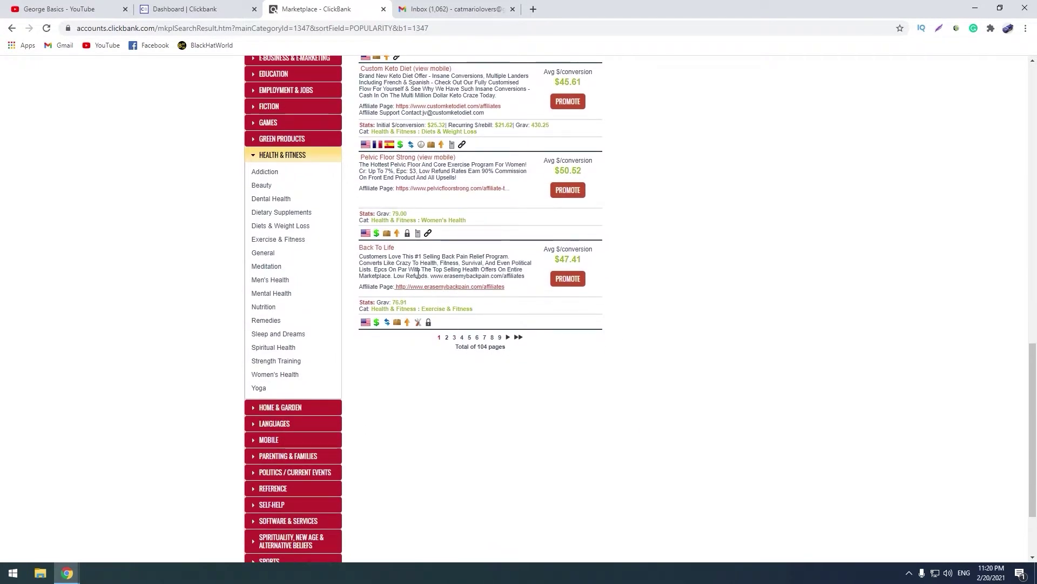
{"action": "scroll", "coordinate": [412, 270], "scroll_direction": "up", "scroll_amount": 3}
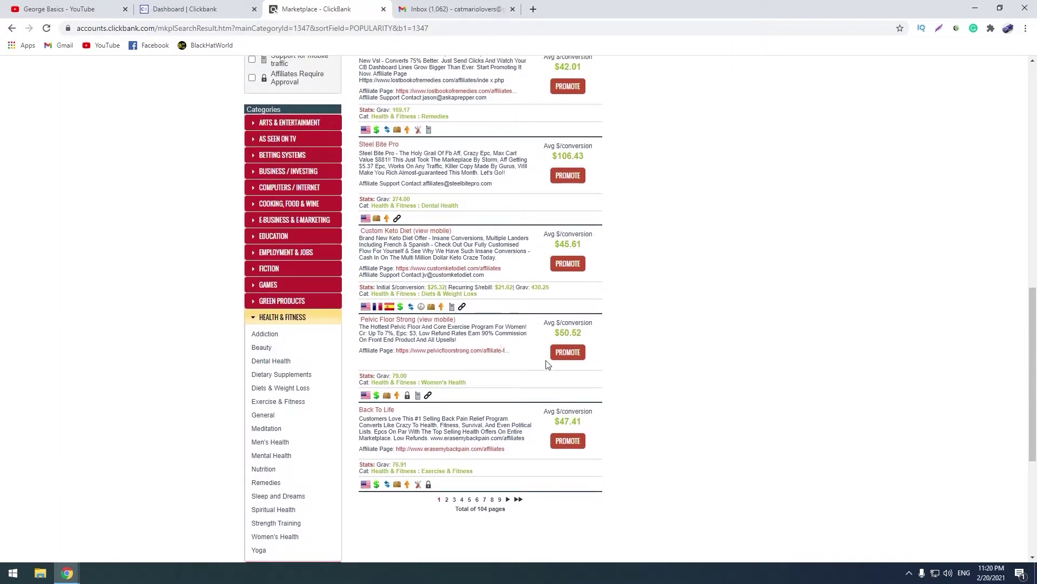
{"action": "triple_click", "coordinate": [491, 516]}
{"action": "double_click", "coordinate": [498, 513]}
{"action": "scroll", "coordinate": [411, 411], "scroll_direction": "up", "scroll_amount": 4}
{"action": "scroll", "coordinate": [405, 385], "scroll_direction": "up", "scroll_amount": 8}
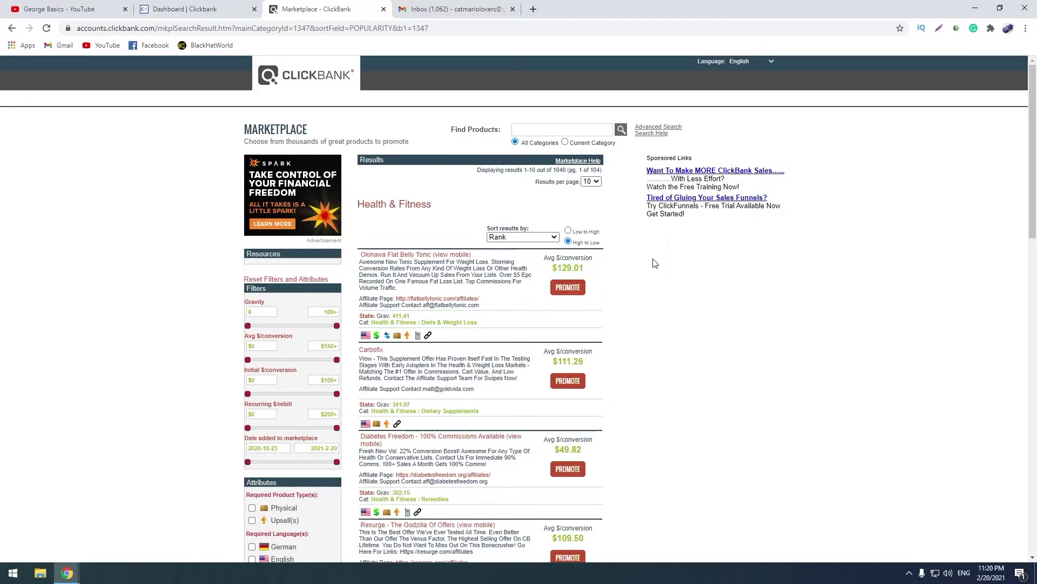
Sort results by Gravity and promote Custom Keto Diet to open its HopLink Generator.
{"action": "left_click", "coordinate": [519, 237]}
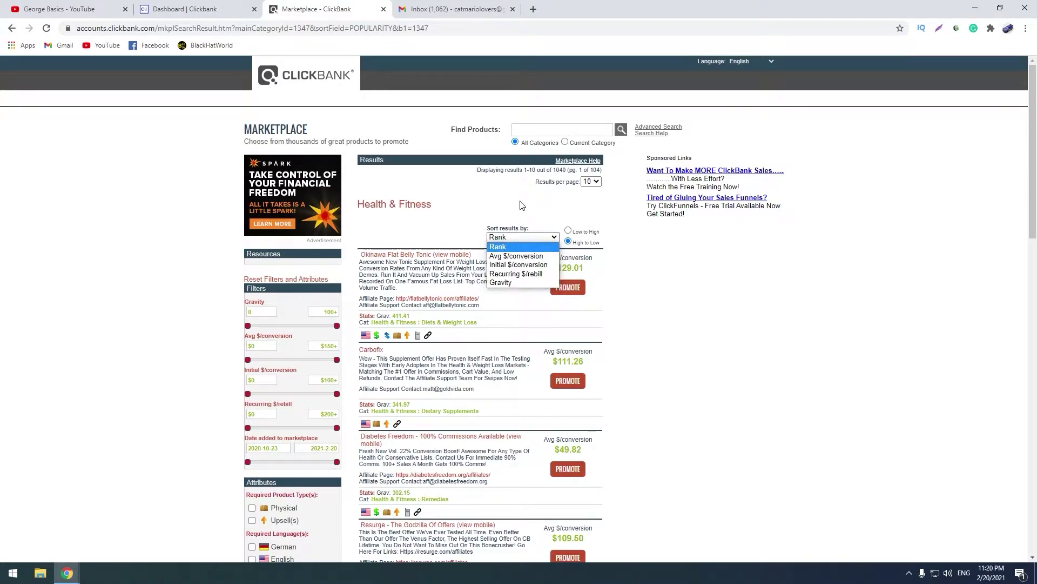
{"action": "left_click", "coordinate": [515, 282]}
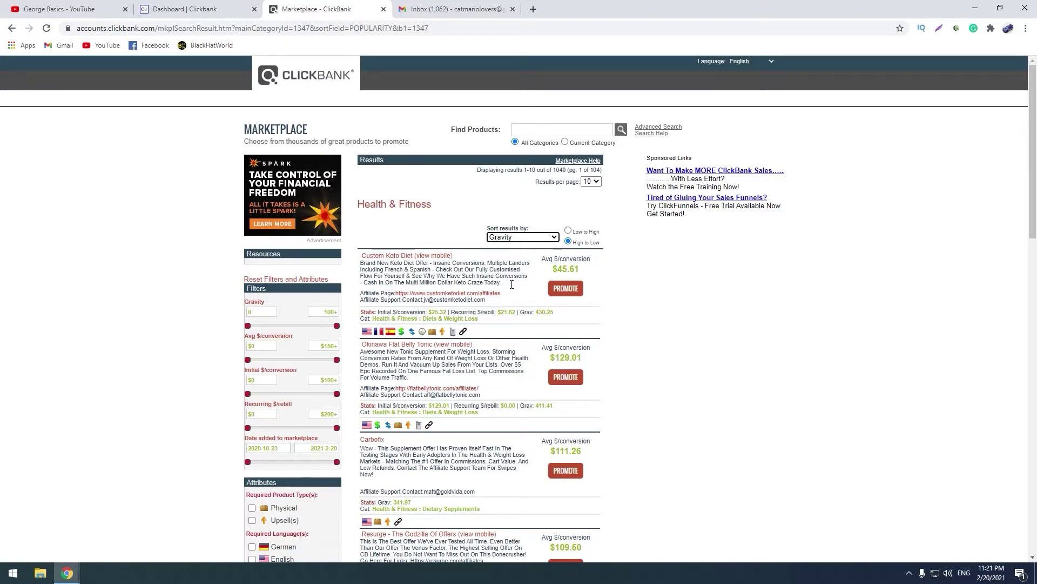
{"action": "left_click", "coordinate": [535, 315]}
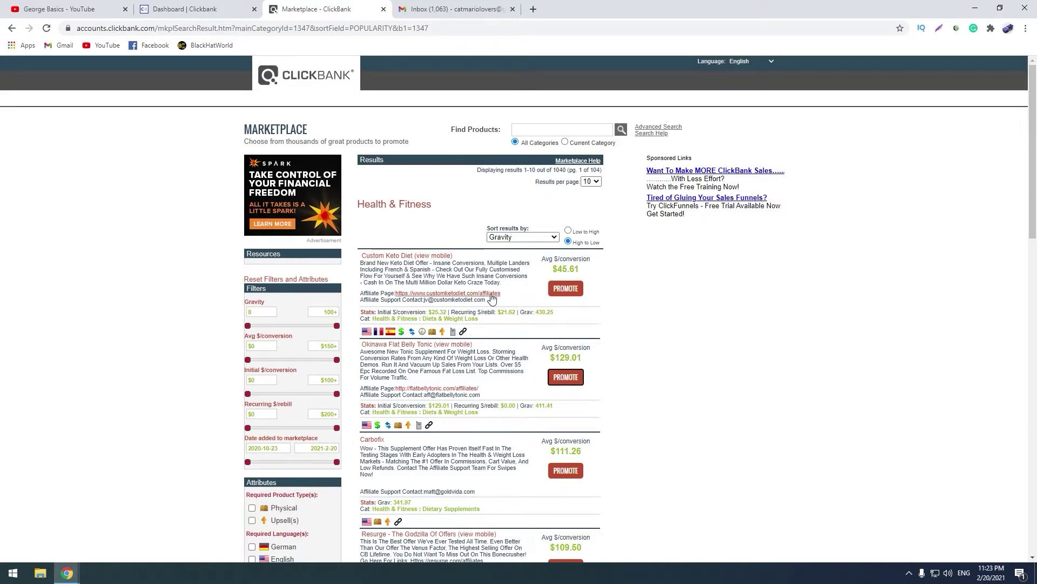
{"action": "scroll", "coordinate": [556, 378], "scroll_direction": "down", "scroll_amount": 3}
{"action": "scroll", "coordinate": [519, 351], "scroll_direction": "up", "scroll_amount": 3}
Close the Custom Keto Diet HopLink Generator and return to the account nicknames page.
{"action": "left_click", "coordinate": [566, 290]}
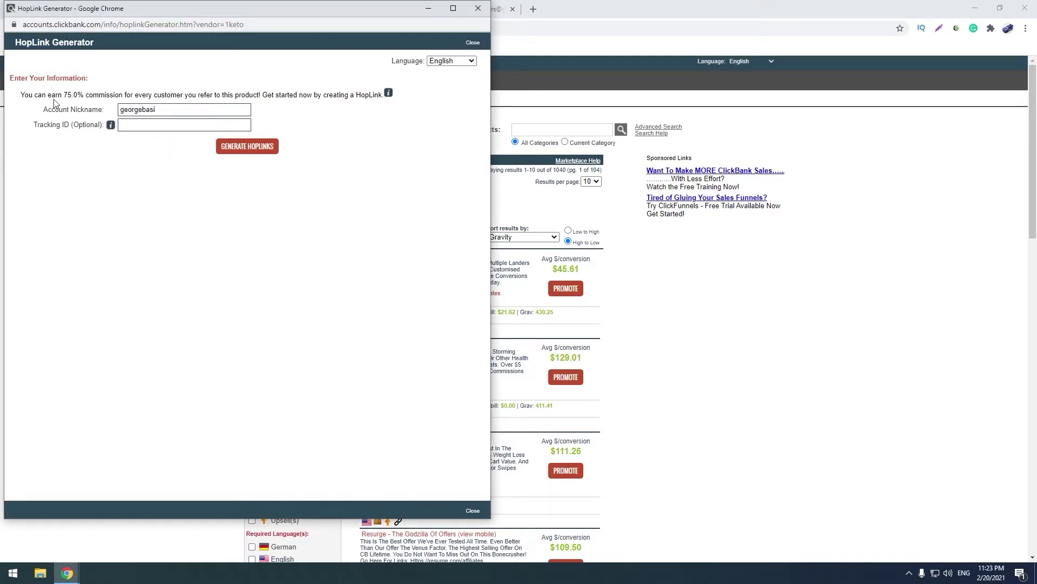
{"action": "double_click", "coordinate": [82, 111]}
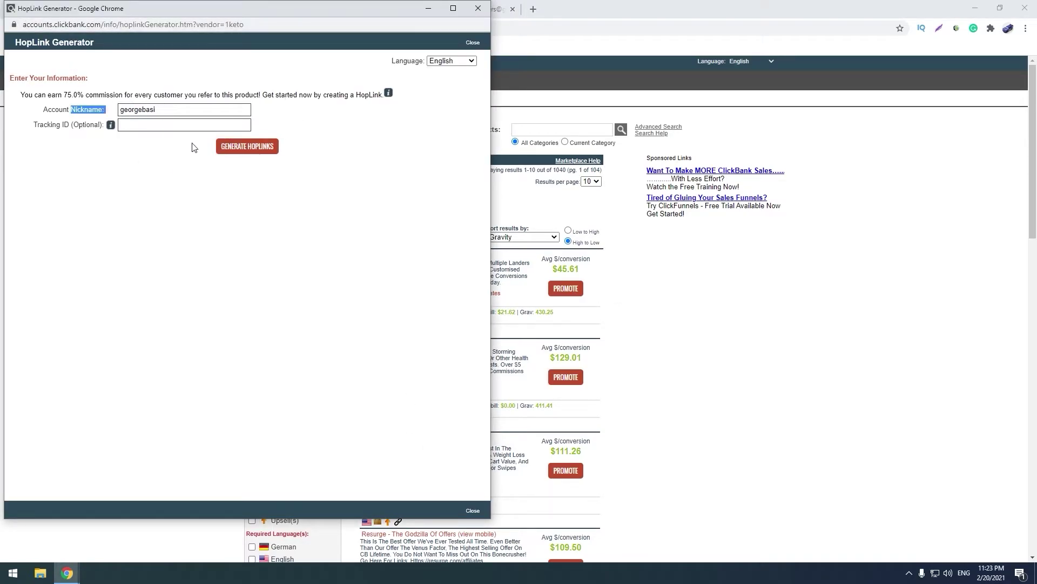
{"action": "left_click", "coordinate": [478, 8]}
{"action": "left_click", "coordinate": [190, 9]}
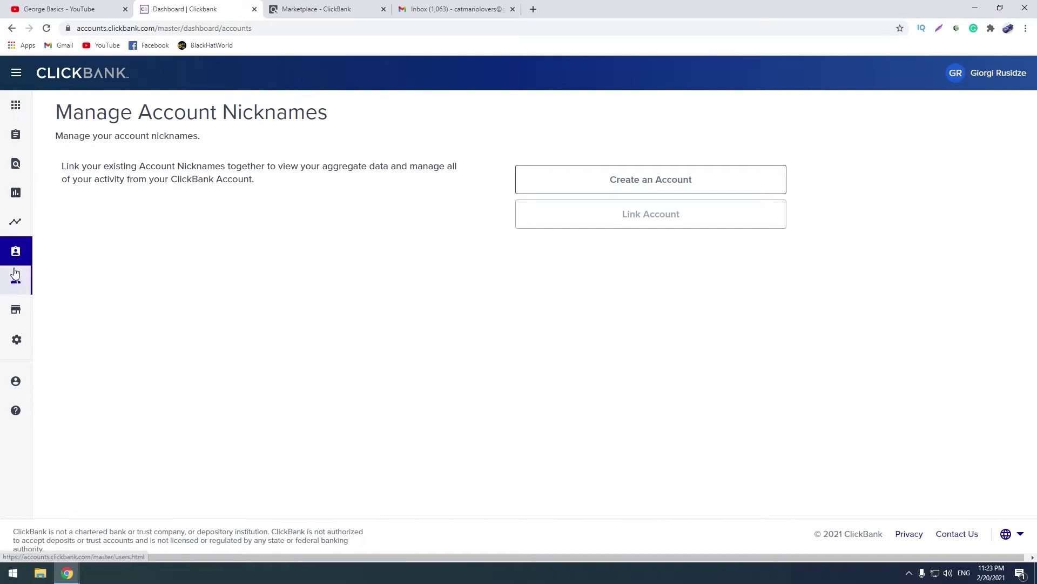
Create an Affiliate account, adjusting the typed nickname until it is available.
{"action": "left_click", "coordinate": [605, 180]}
{"action": "left_click", "coordinate": [380, 165]}
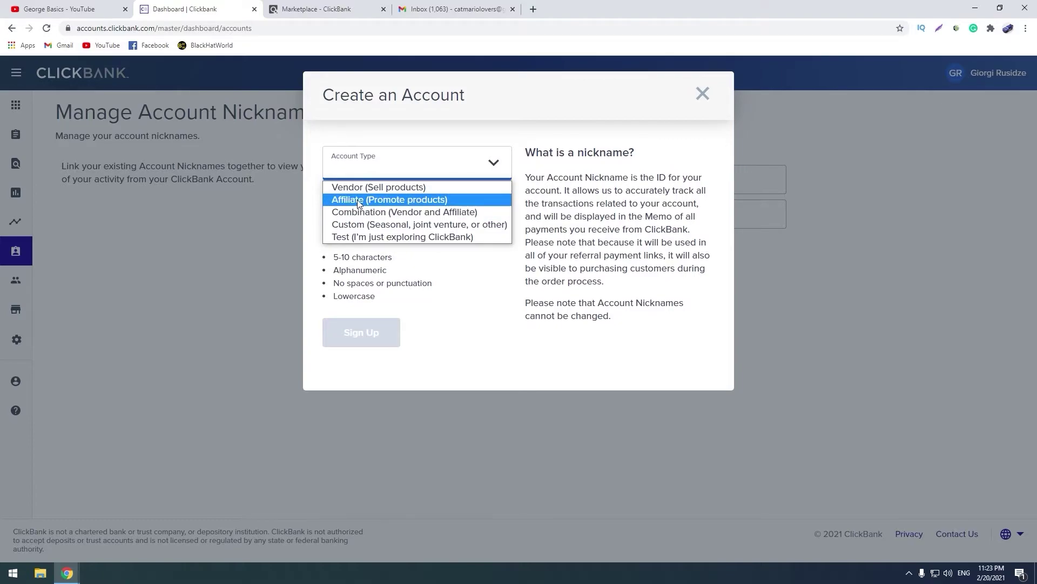
{"action": "left_click", "coordinate": [376, 200]}
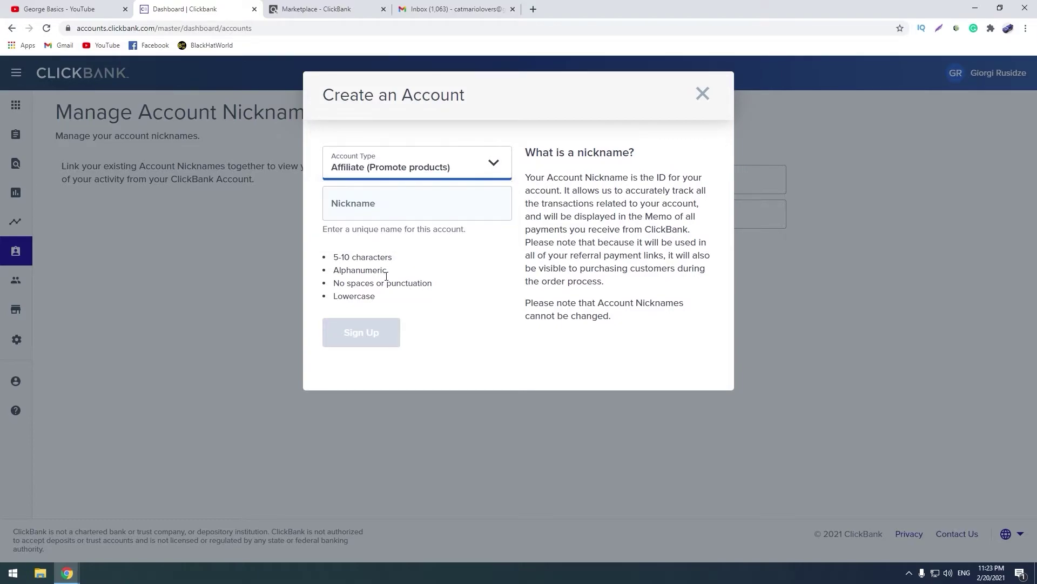
{"action": "left_click", "coordinate": [365, 207]}
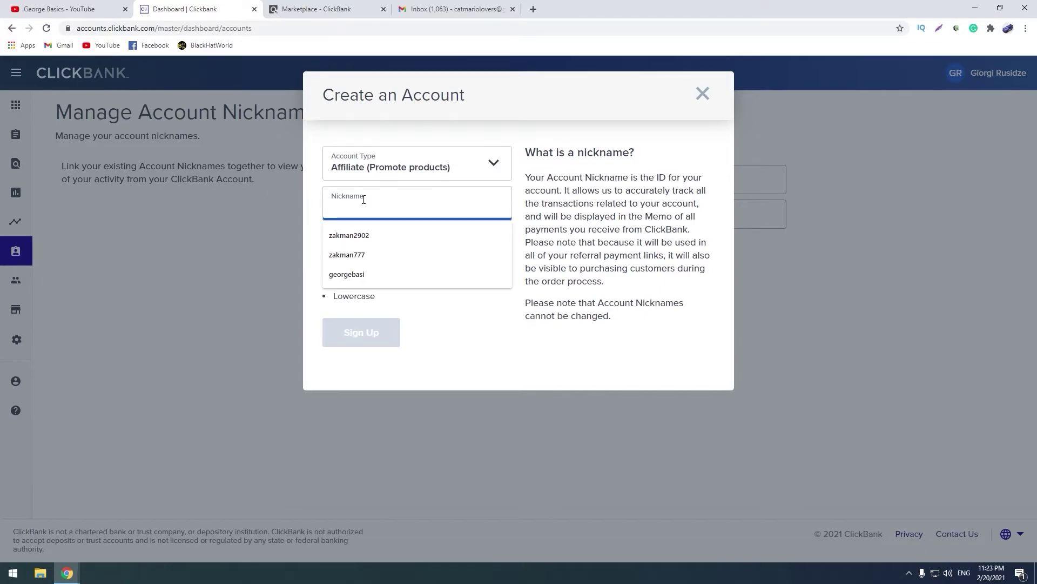
{"action": "type", "text": "geo"}
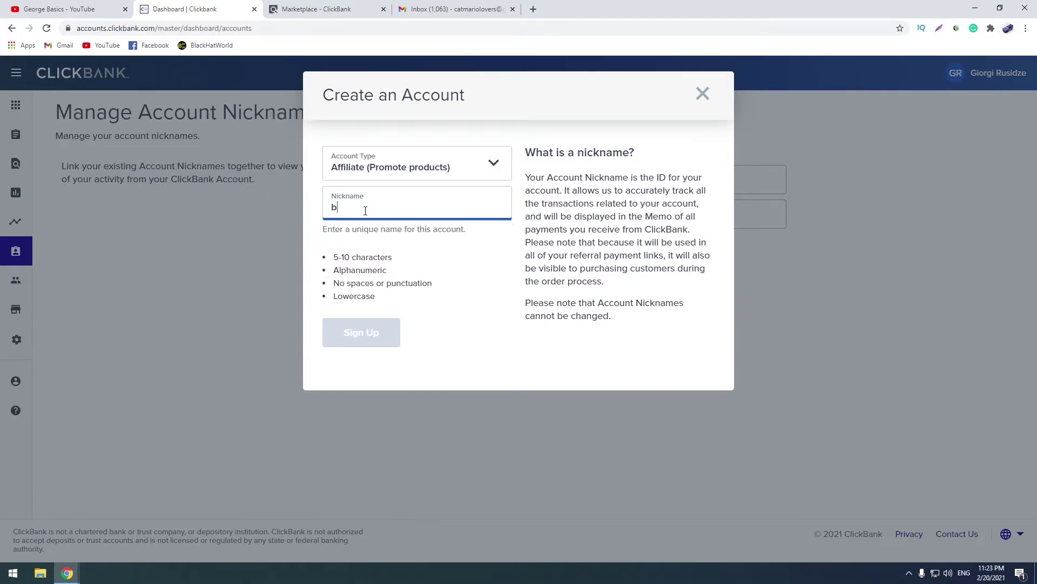
{"action": "type", "text": "rgebasi"}
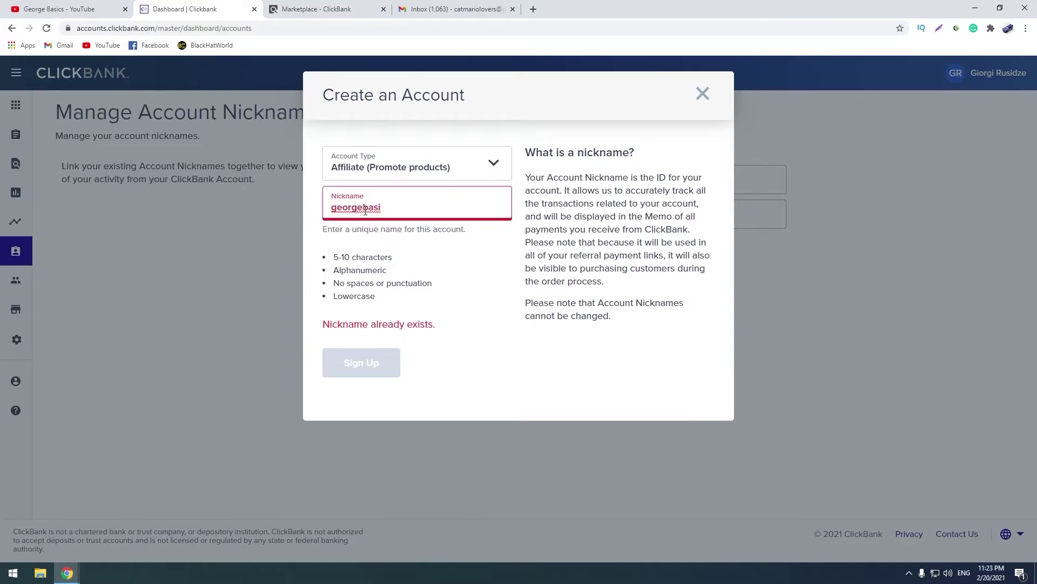
{"action": "key", "text": "BackSpace"}
{"action": "key", "text": "BackSpace"}
{"action": "key", "text": "BackSpace"}
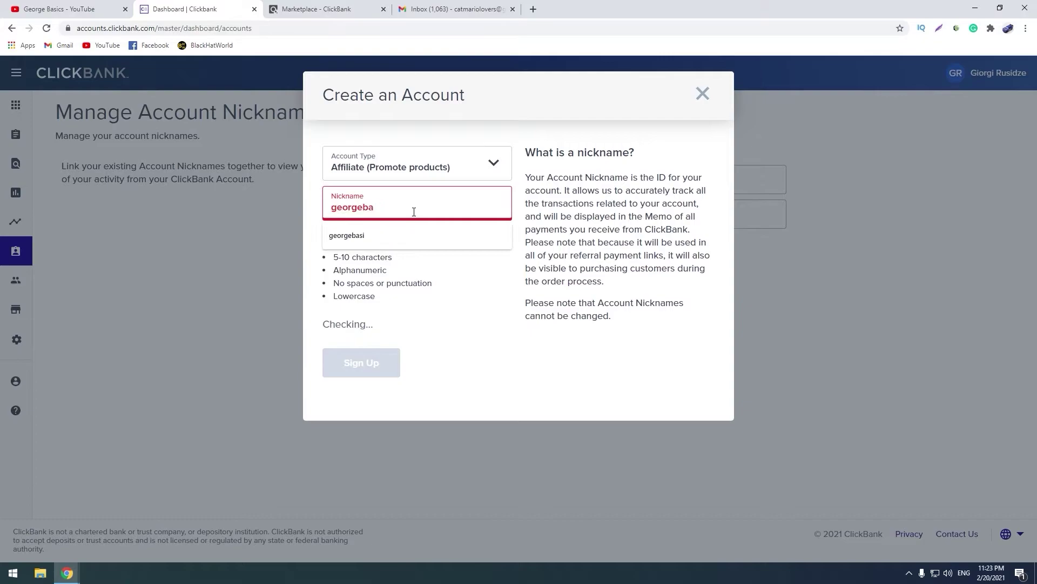
{"action": "left_click", "coordinate": [392, 201]}
{"action": "type", "text": "a"}
{"action": "left_click", "coordinate": [406, 203]}
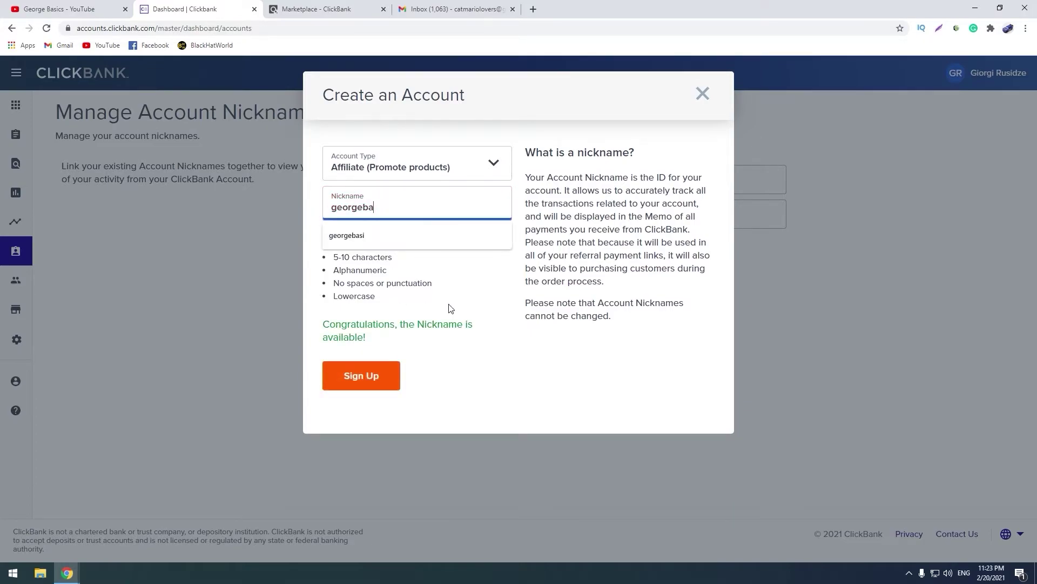
Create the nickname, then reopen Promote on Custom Keto Diet and correct the nickname there.
{"action": "left_click", "coordinate": [359, 374]}
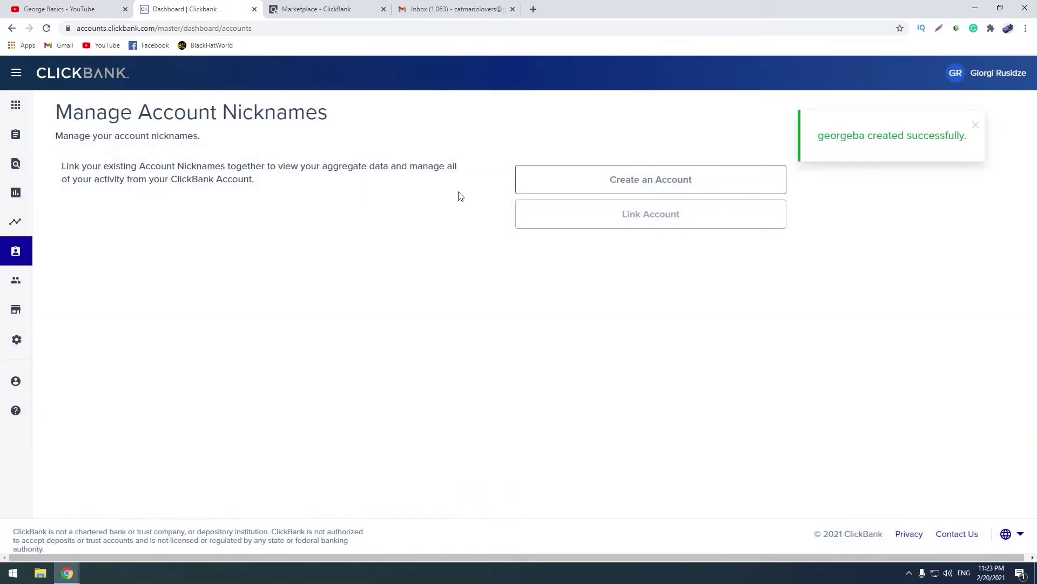
{"action": "left_click", "coordinate": [335, 9]}
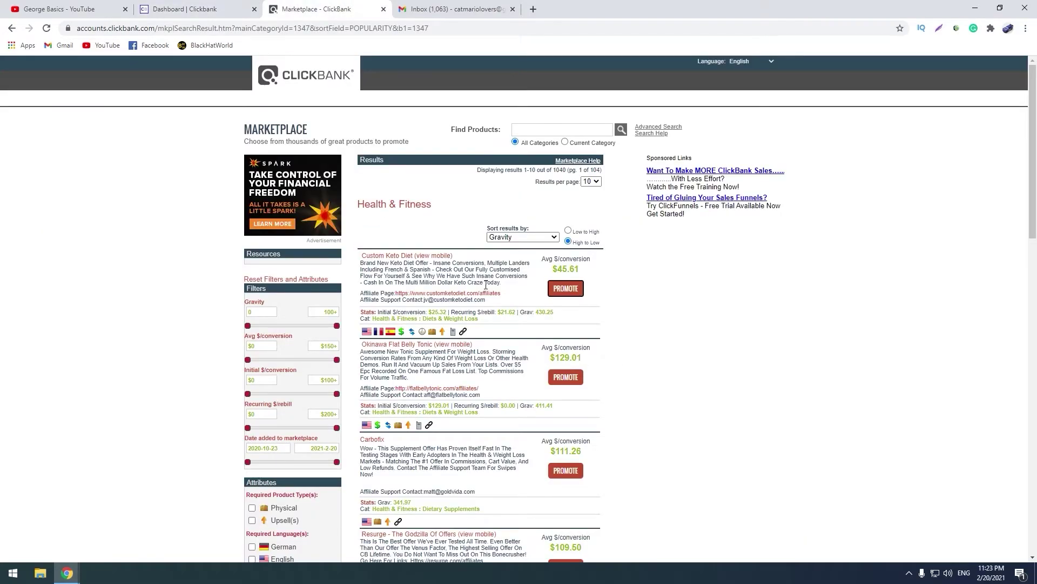
{"action": "left_click", "coordinate": [566, 288]}
{"action": "left_click", "coordinate": [182, 111]}
{"action": "key", "text": "BackSpace"}
{"action": "left_click", "coordinate": [105, 115]}
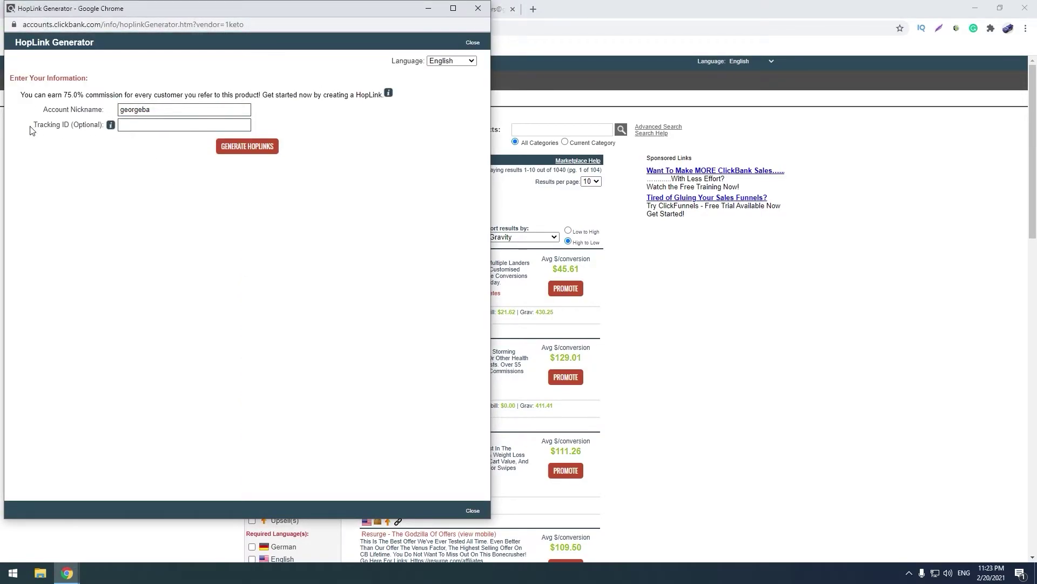
{"action": "left_click_drag", "start_coordinate": [31, 129], "coordinate": [86, 142]}
{"action": "left_click", "coordinate": [72, 142]}
Generate the HopLink with Tracking ID YT and load it in a new tab.
{"action": "left_click", "coordinate": [152, 129]}
{"action": "left_click", "coordinate": [99, 231]}
{"action": "left_click", "coordinate": [165, 131]}
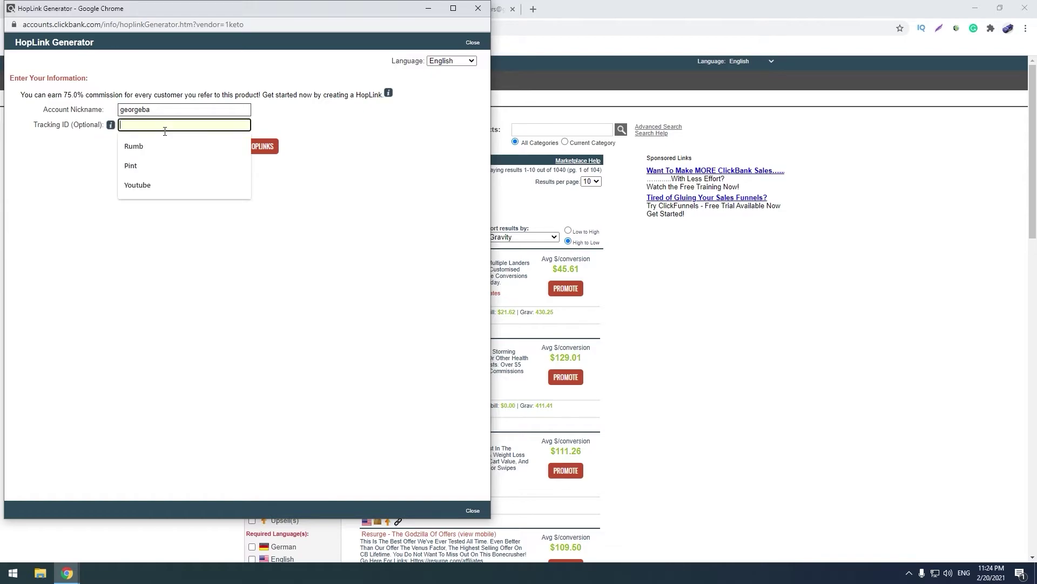
{"action": "type", "text": "YT"}
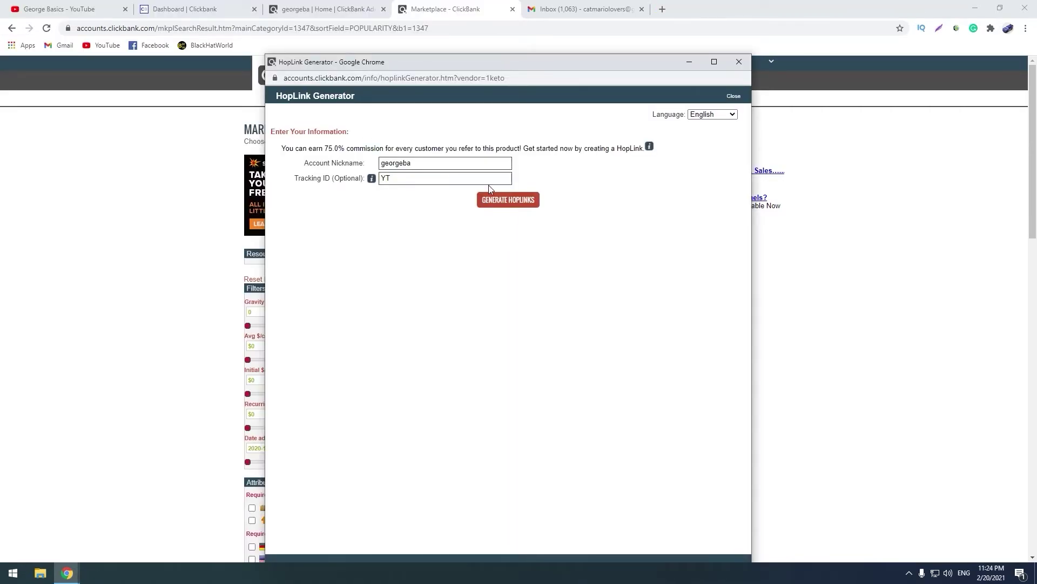
{"action": "left_click", "coordinate": [496, 204]}
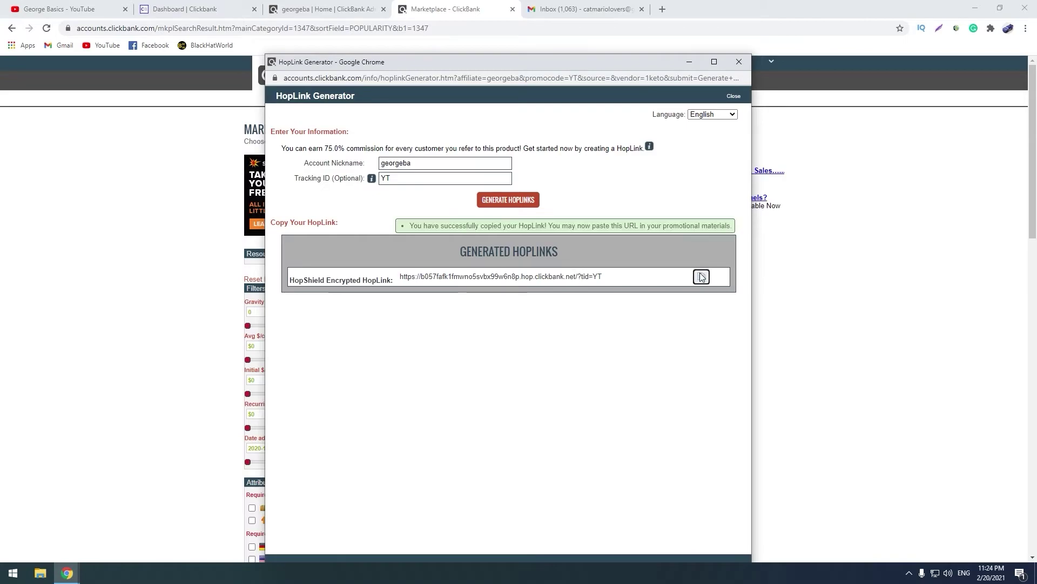
{"action": "left_click", "coordinate": [662, 9]}
{"action": "type", "text": "https://b057fafk1fmwno5svbx99w6n8p.hop.clickbank.net/?tid=YT"}
{"action": "key", "text": "Return"}
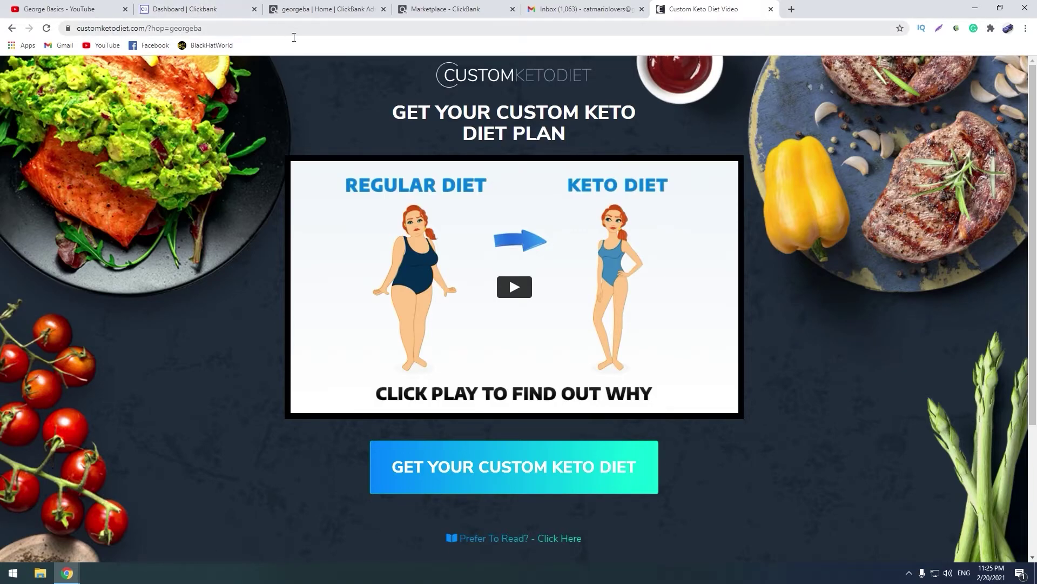
Scroll the sales page and press GET YOUR CUSTOM KETO DIET.
{"action": "scroll", "coordinate": [544, 426], "scroll_direction": "down", "scroll_amount": 3}
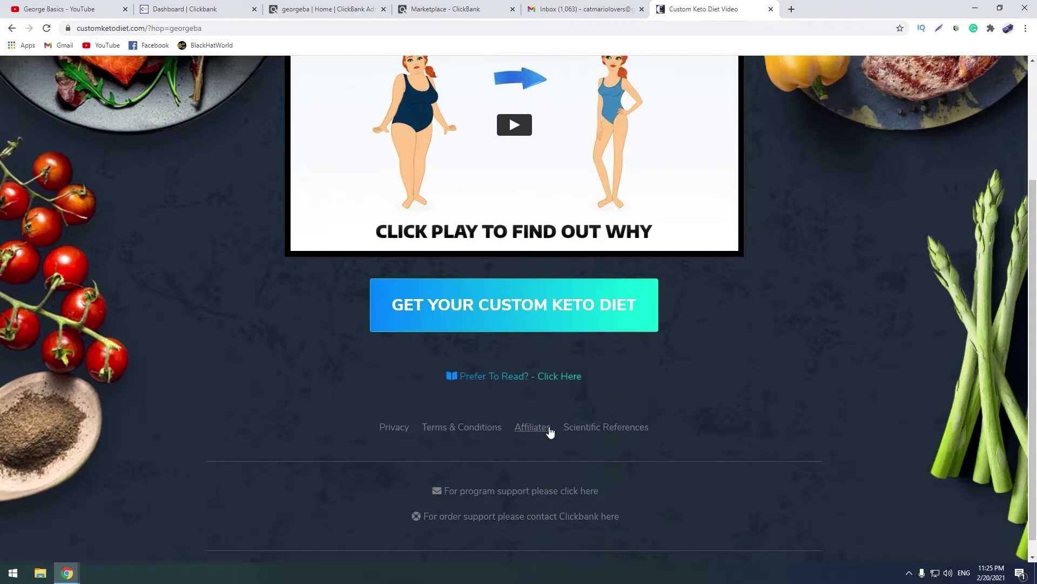
{"action": "left_click", "coordinate": [416, 319]}
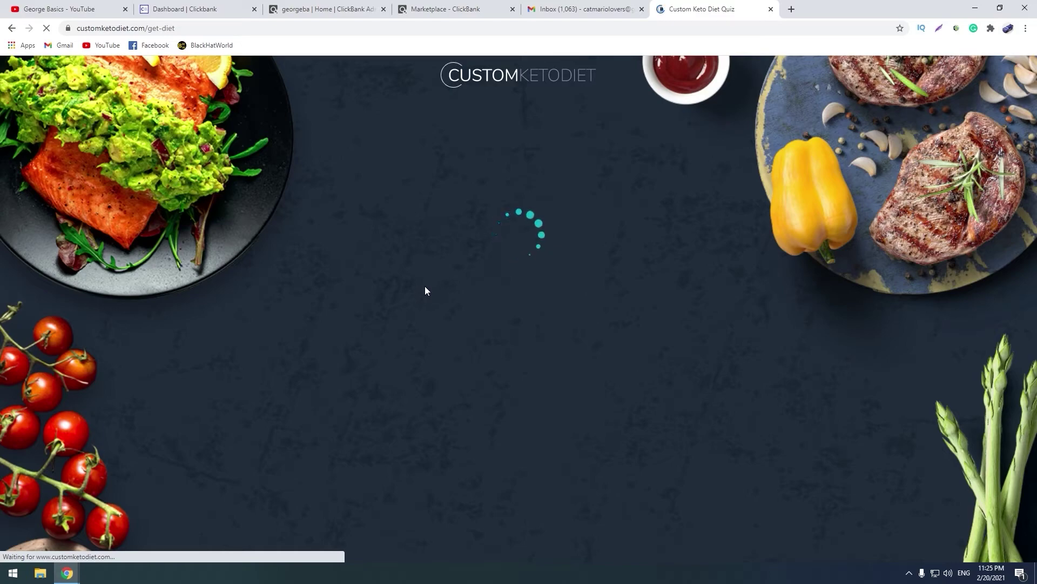
Answer the quiz with Male, Average Activity, Chicken, Broccoli and Egg.
{"action": "left_click", "coordinate": [416, 260]}
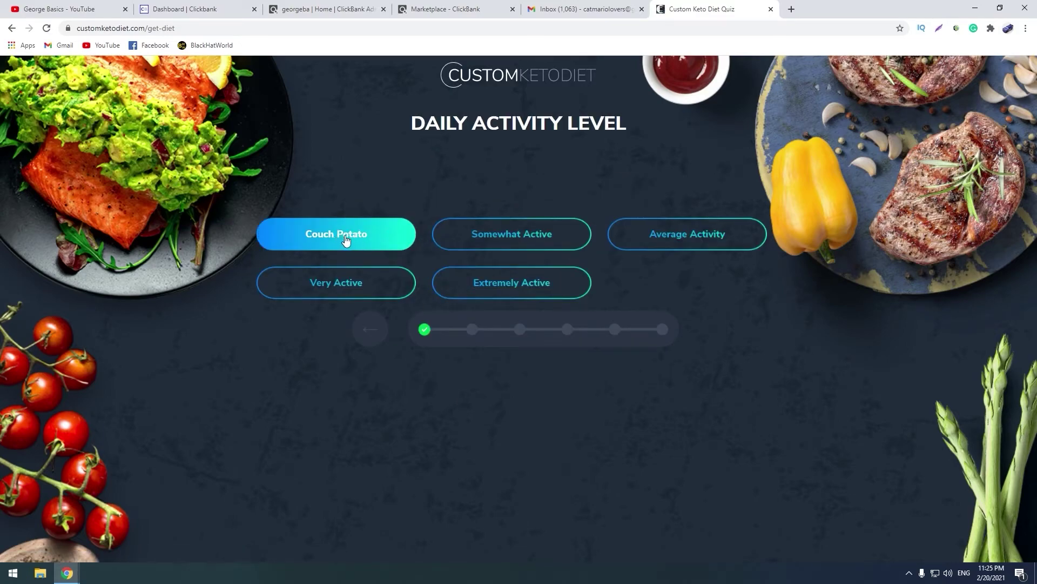
{"action": "left_click", "coordinate": [684, 241]}
{"action": "left_click", "coordinate": [430, 208]}
{"action": "left_click", "coordinate": [446, 193]}
{"action": "left_click", "coordinate": [398, 172]}
{"action": "left_click", "coordinate": [523, 334]}
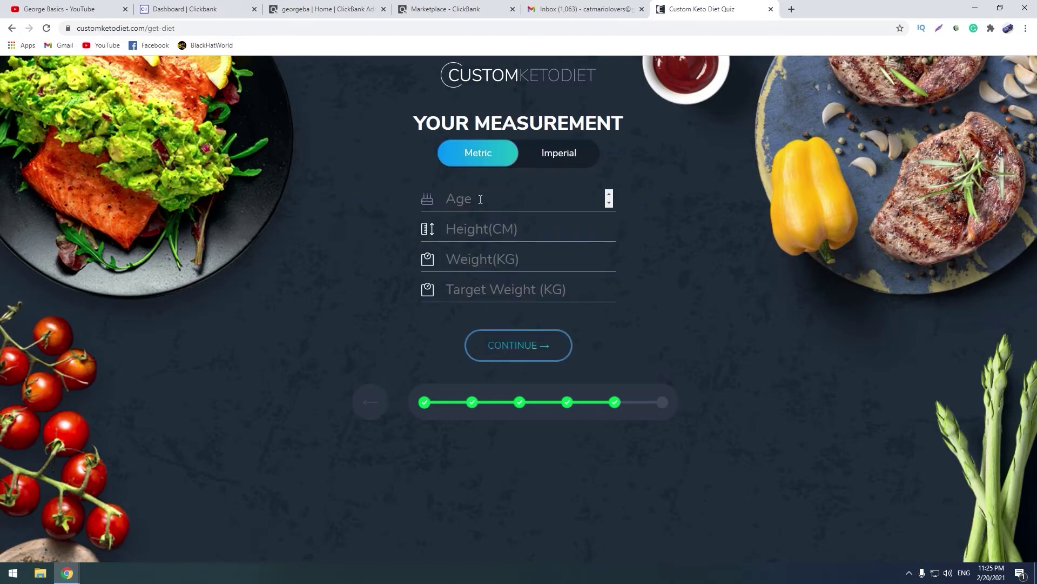
Enter age 24, height 171, weight 175 and target weight 165, then continue.
{"action": "left_click", "coordinate": [494, 206]}
{"action": "type", "text": "24"}
{"action": "key", "text": "Tab"}
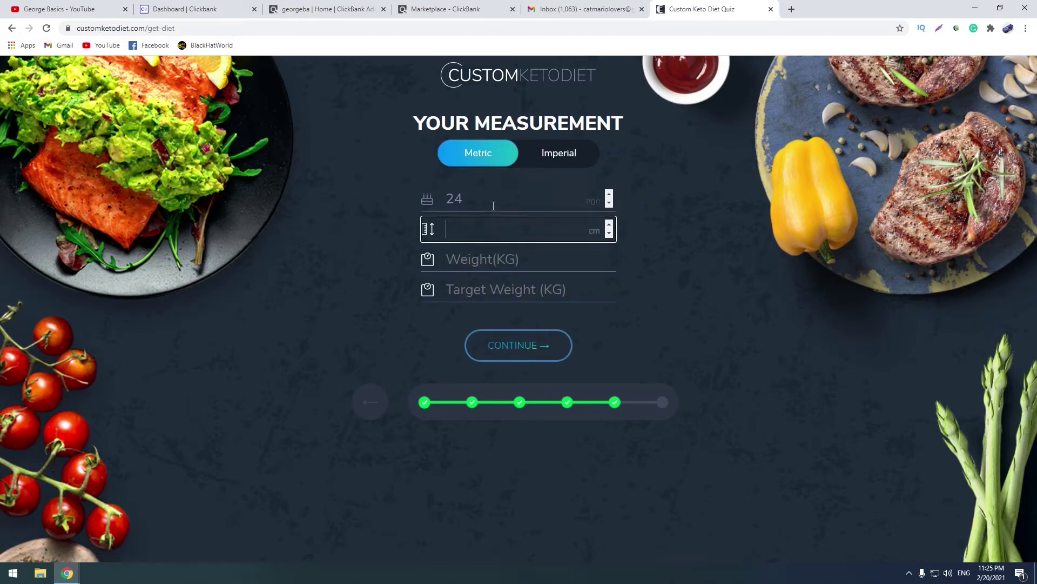
{"action": "type", "text": "171"}
{"action": "key", "text": "Tab"}
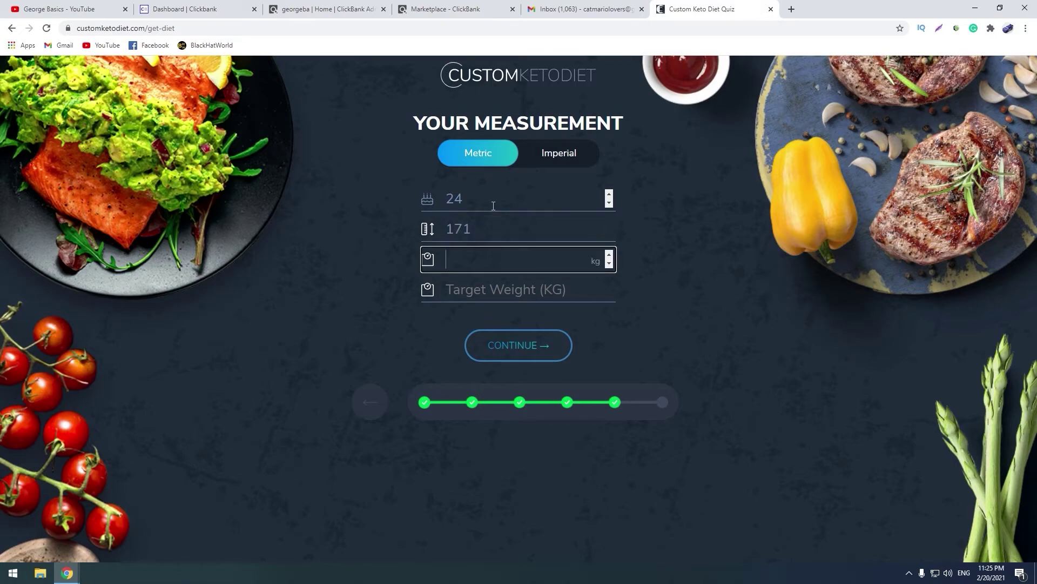
{"action": "type", "text": "175"}
{"action": "key", "text": "BackSpace"}
{"action": "type", "text": "5"}
{"action": "key", "text": "Tab"}
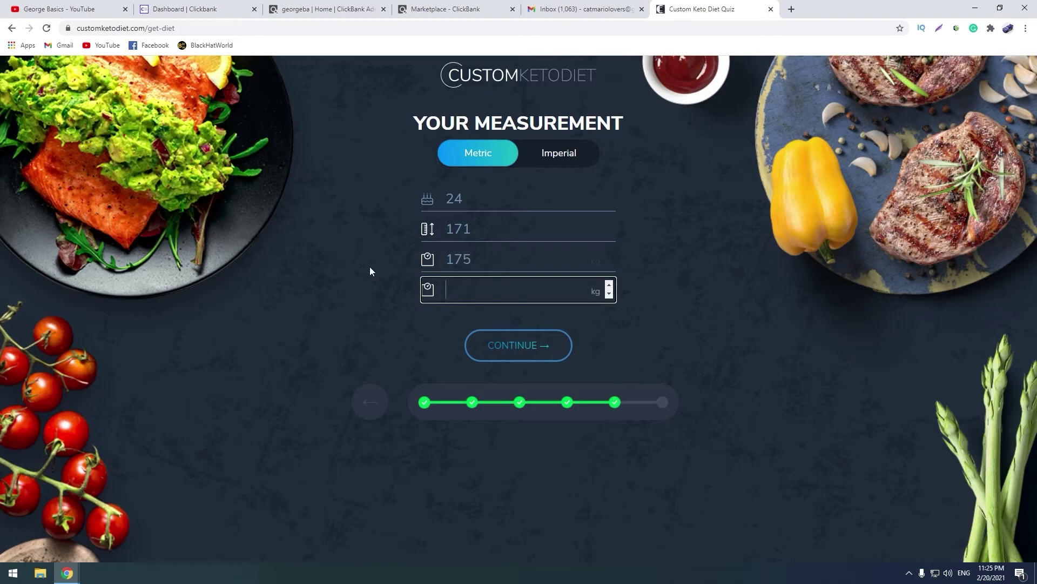
{"action": "type", "text": "165"}
{"action": "left_click", "coordinate": [583, 334]}
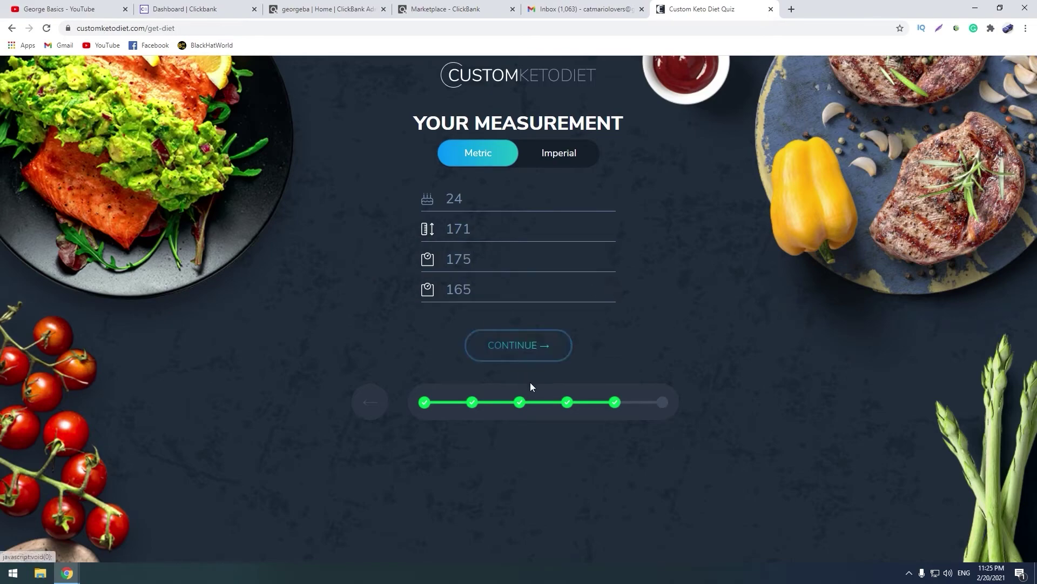
{"action": "scroll", "coordinate": [520, 284], "scroll_direction": "down", "scroll_amount": 3}
{"action": "scroll", "coordinate": [519, 216], "scroll_direction": "up", "scroll_amount": 3}
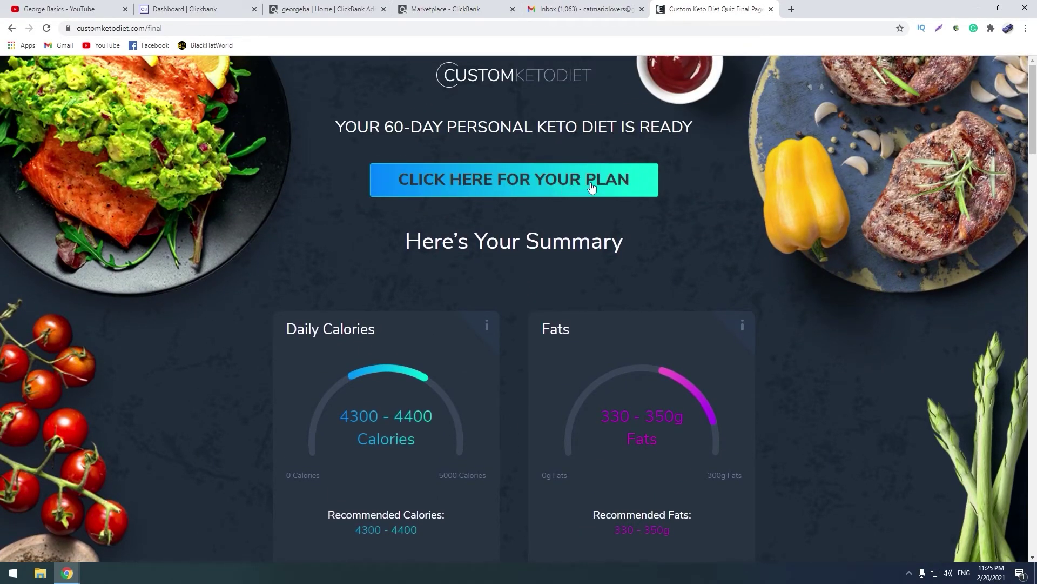
Scroll down the plan summary and choose Get It Now.
{"action": "scroll", "coordinate": [572, 262], "scroll_direction": "down", "scroll_amount": 15}
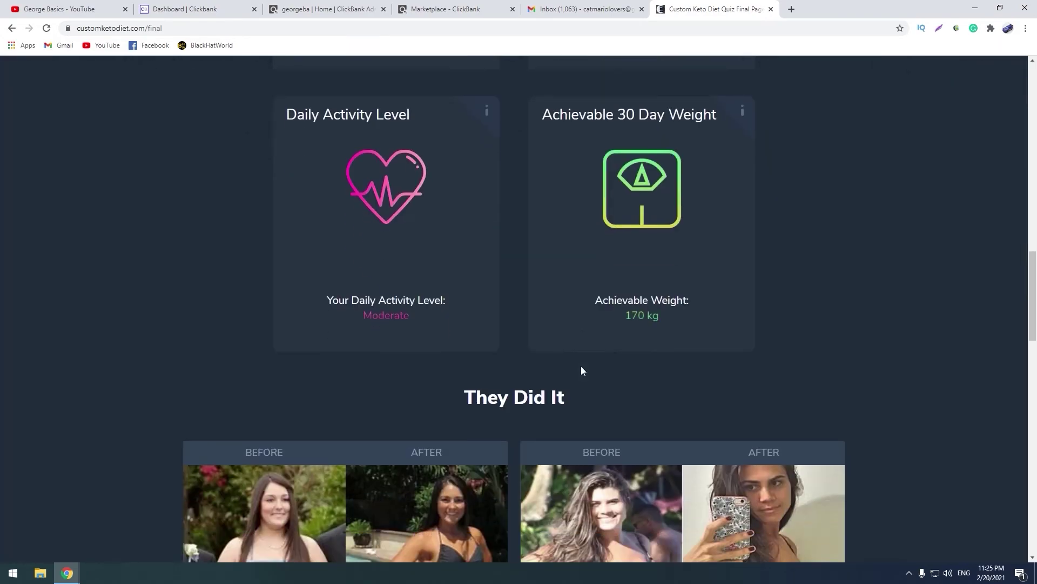
{"action": "scroll", "coordinate": [582, 369], "scroll_direction": "down", "scroll_amount": 15}
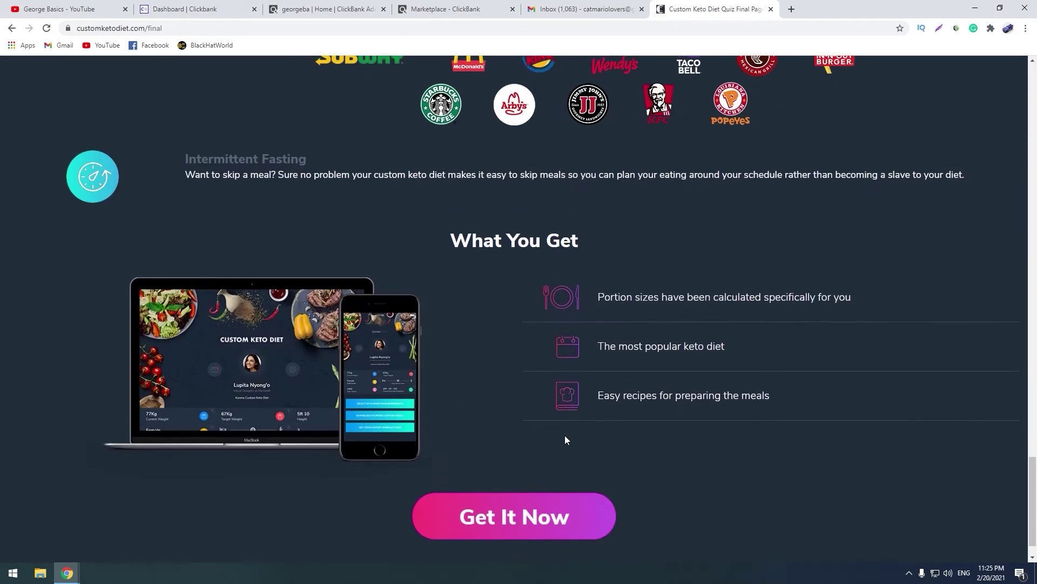
{"action": "scroll", "coordinate": [565, 436], "scroll_direction": "down", "scroll_amount": 1}
{"action": "left_click", "coordinate": [470, 478]}
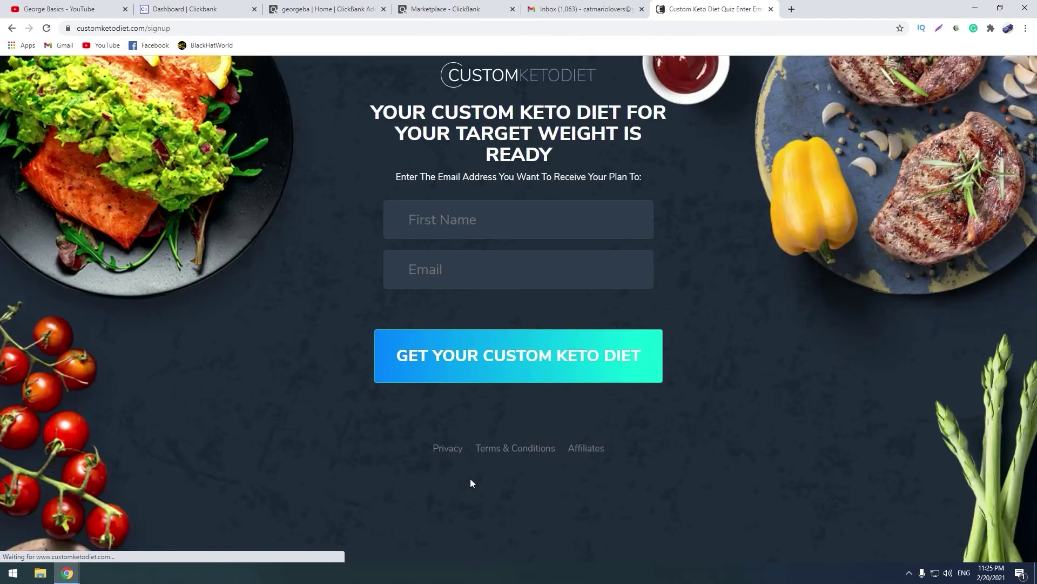
Fill in the first name and e-mail and submit GET YOUR CUSTOM KETO DIET.
{"action": "left_click", "coordinate": [473, 235]}
{"action": "type", "text": "Giorgi"}
{"action": "key", "text": "Tab"}
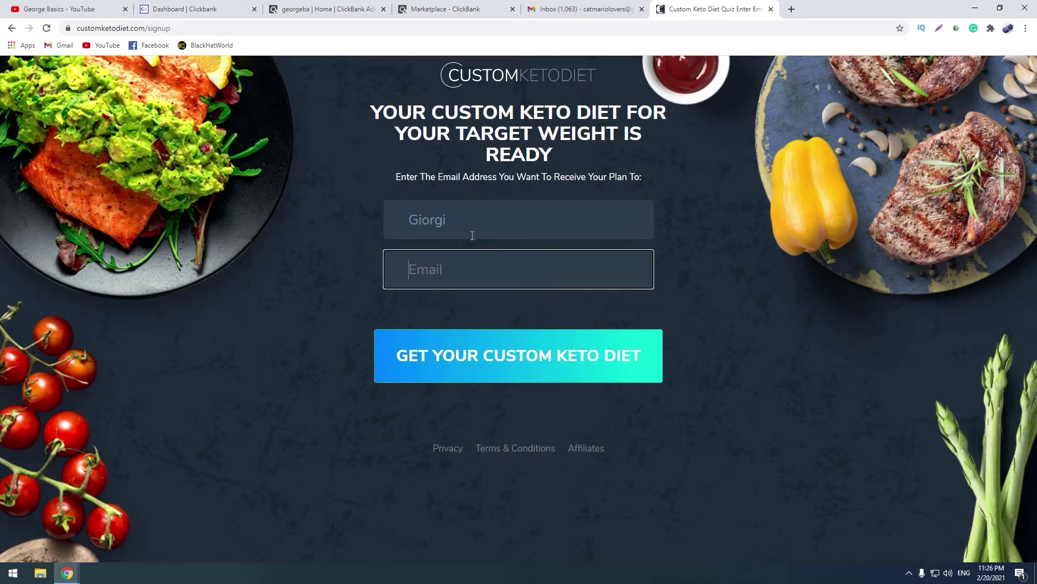
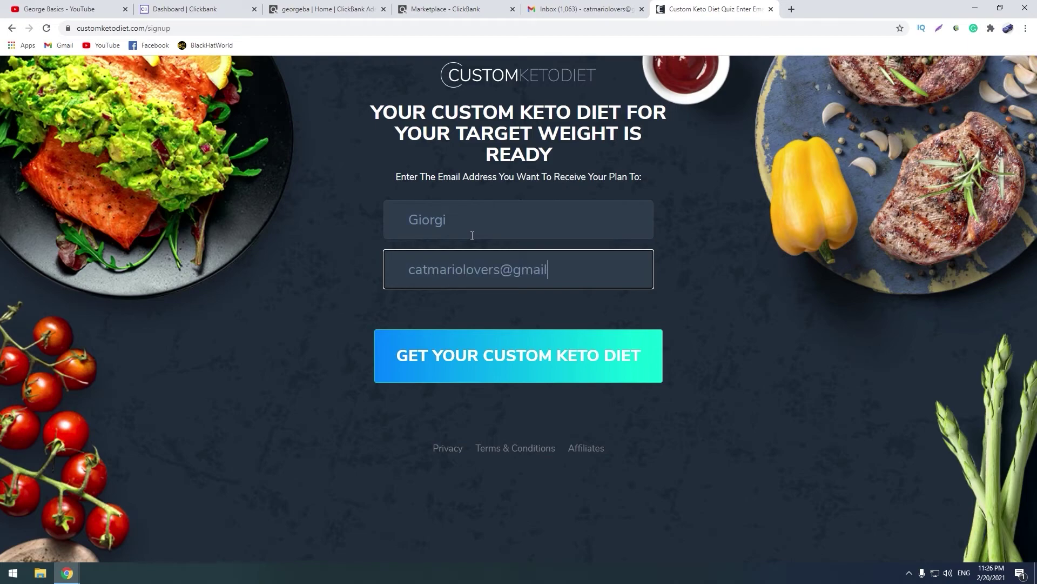
{"action": "left_click", "coordinate": [548, 400]}
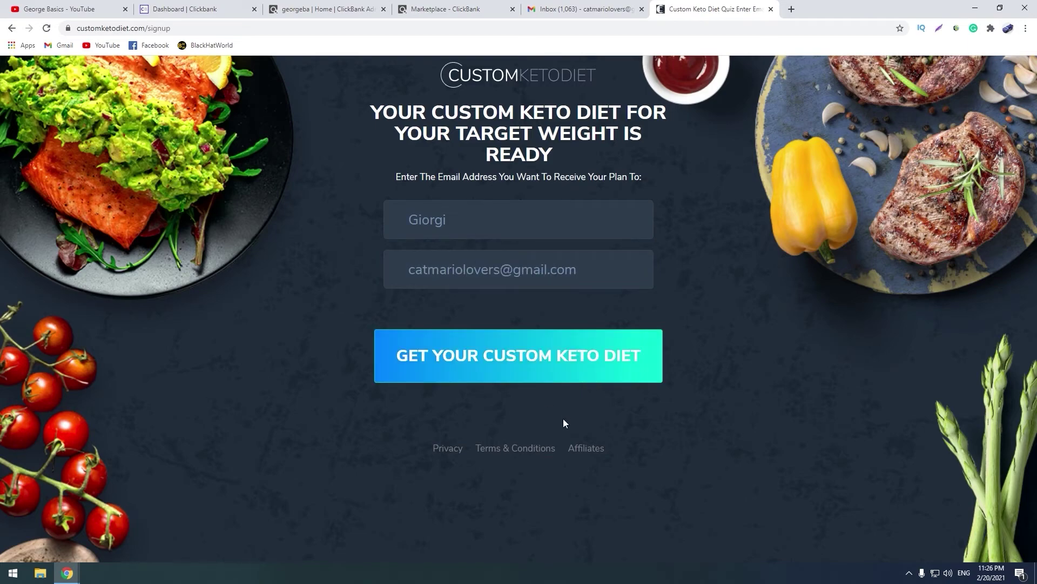
{"action": "left_click", "coordinate": [542, 366]}
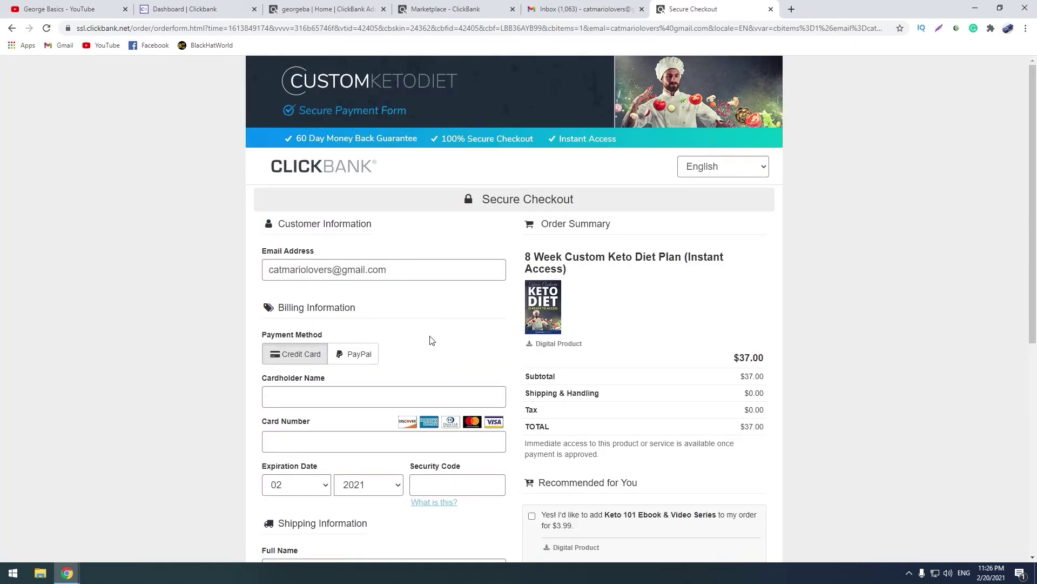
Scroll through the $37 Secure Checkout form, then return to the Marketplace results.
{"action": "scroll", "coordinate": [440, 379], "scroll_direction": "down", "scroll_amount": 3}
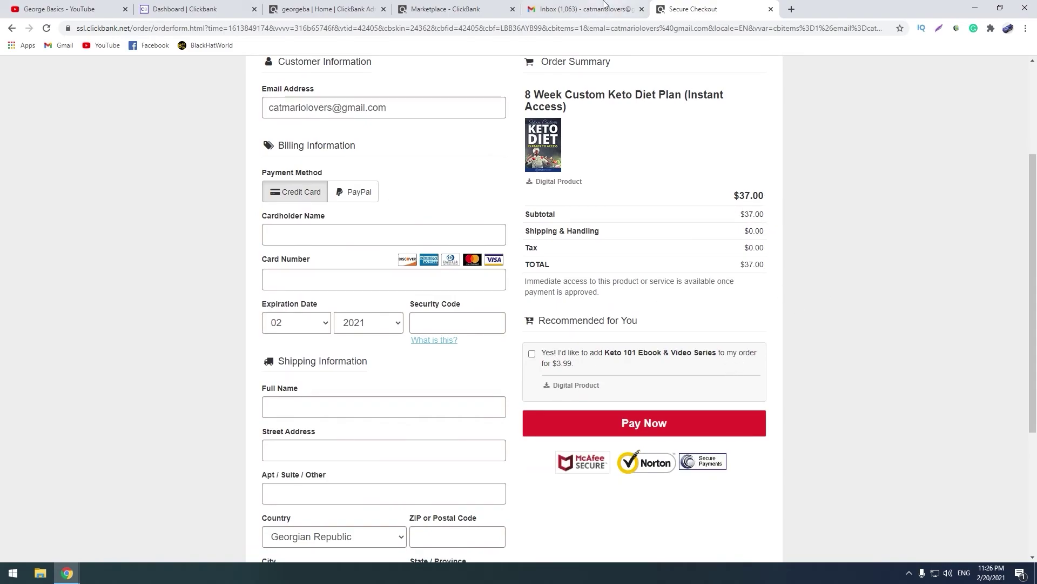
{"action": "left_click", "coordinate": [476, 9]}
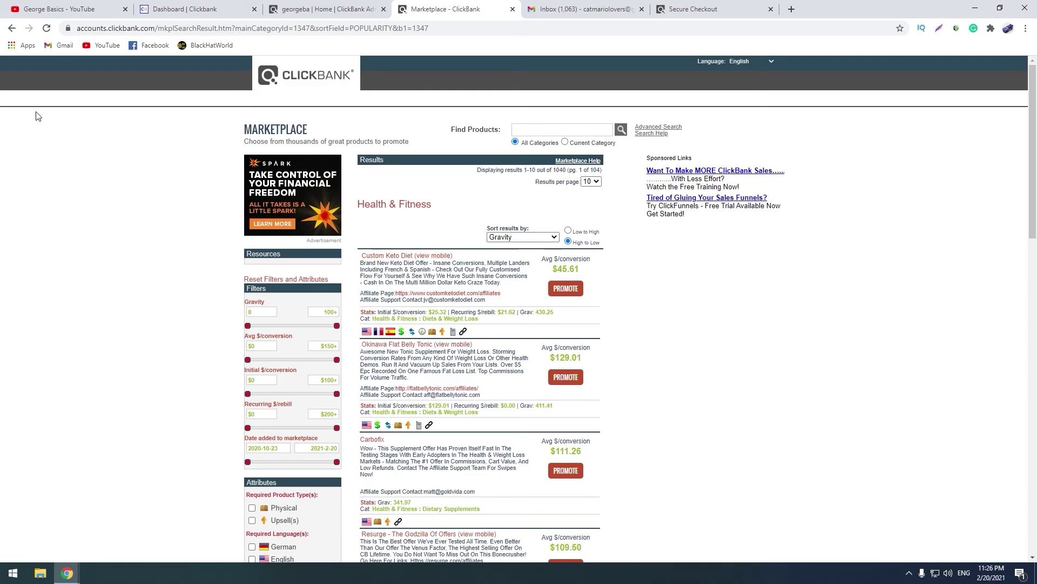
Switch to the YouTube channel page showing its uploads.
{"action": "left_click", "coordinate": [46, 7]}
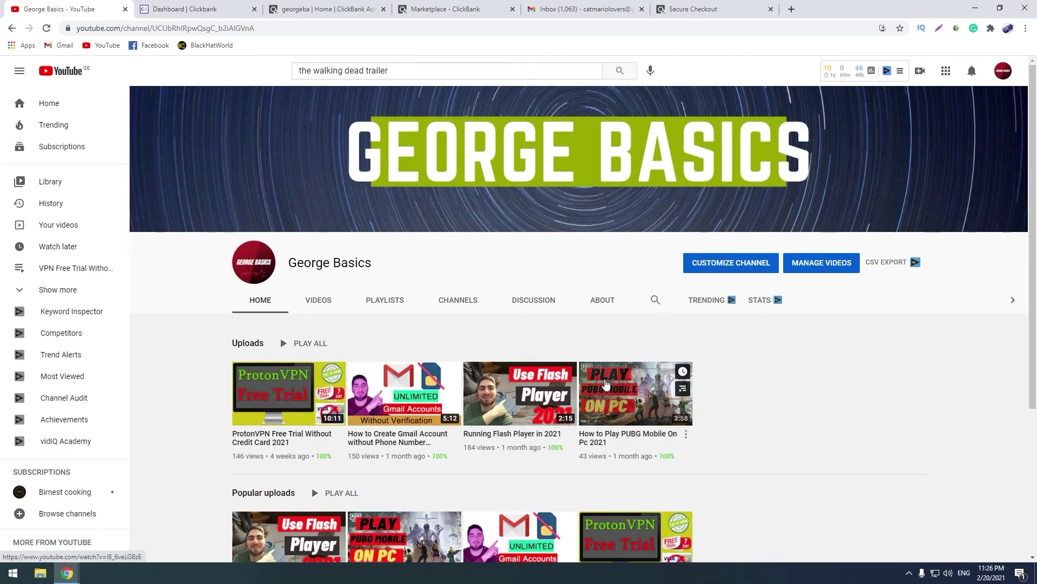